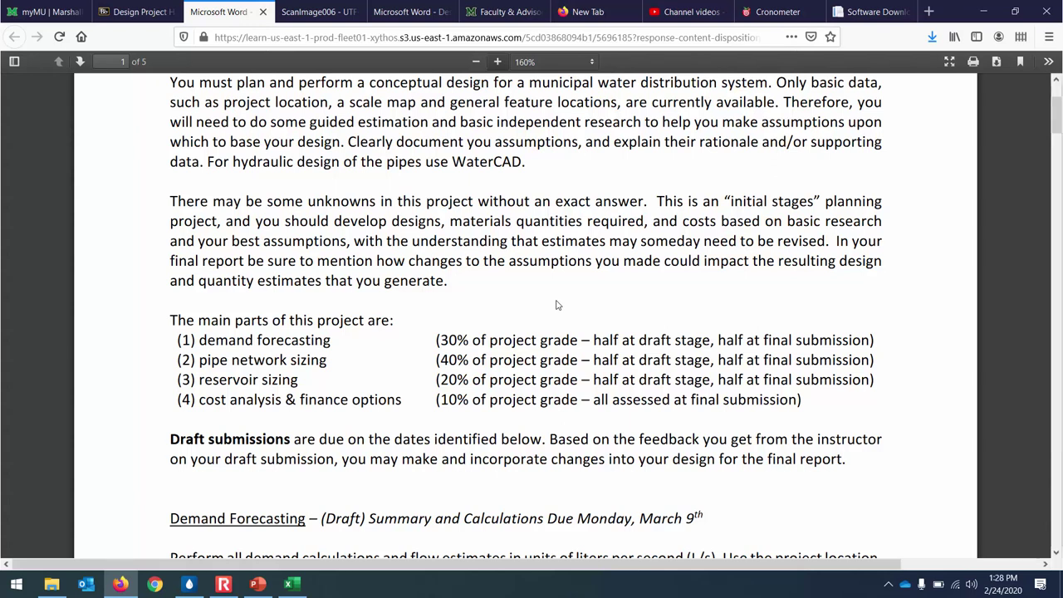
Read through the design project handout, covering demand forecasting, pipe network sizing, reservoir sizing, cost analysis and the final report requirements.
{"action": "scroll", "coordinate": [556, 264], "scroll_direction": "down", "scroll_amount": 3}
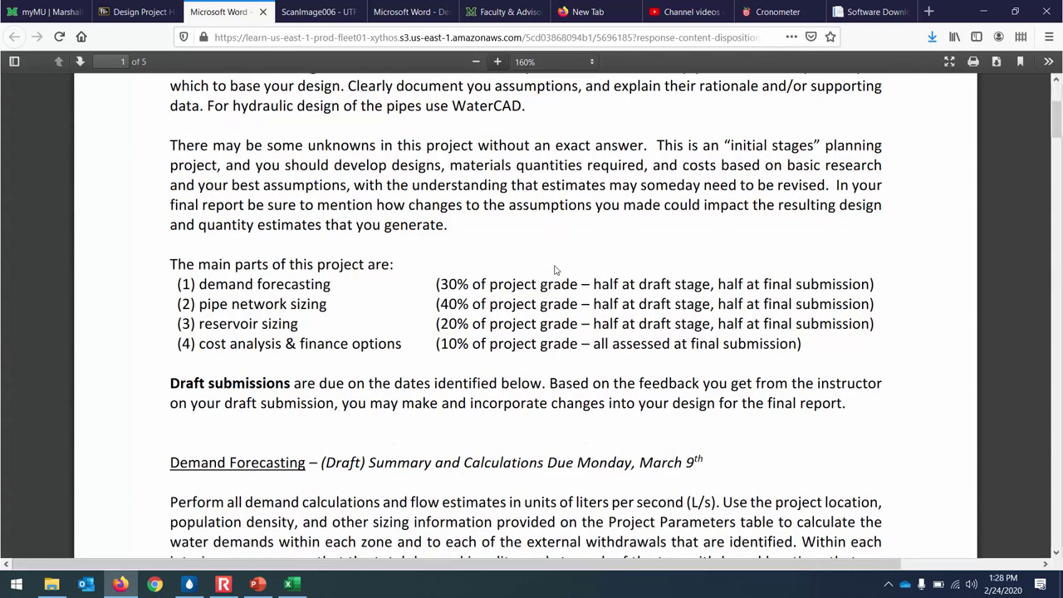
{"action": "scroll", "coordinate": [557, 264], "scroll_direction": "down", "scroll_amount": 2}
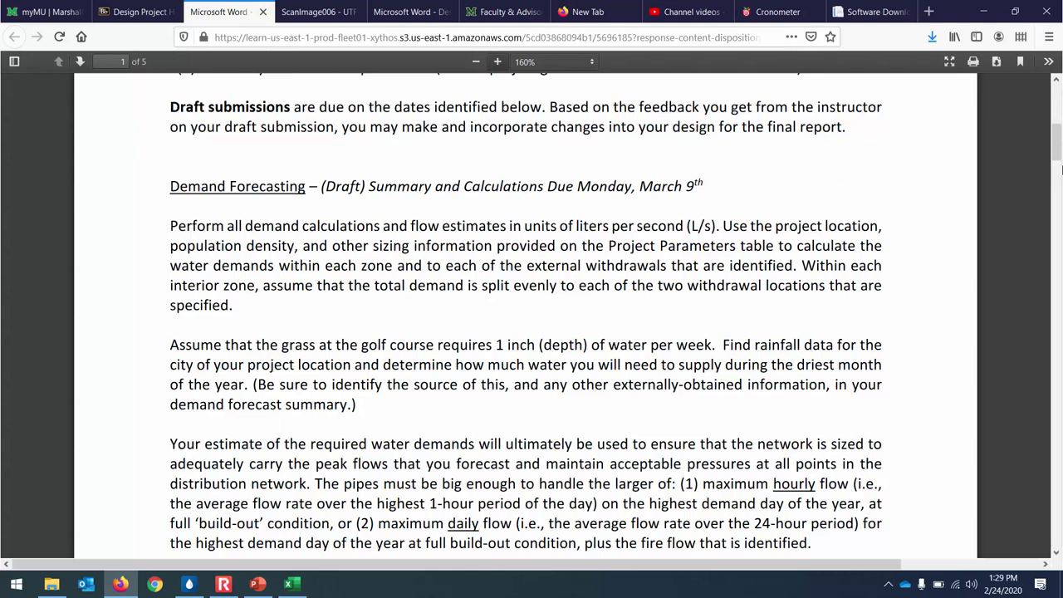
{"action": "scroll", "coordinate": [1060, 168], "scroll_direction": "down", "scroll_amount": 5}
{"action": "left_click_drag", "start_coordinate": [1059, 172], "coordinate": [1060, 215]}
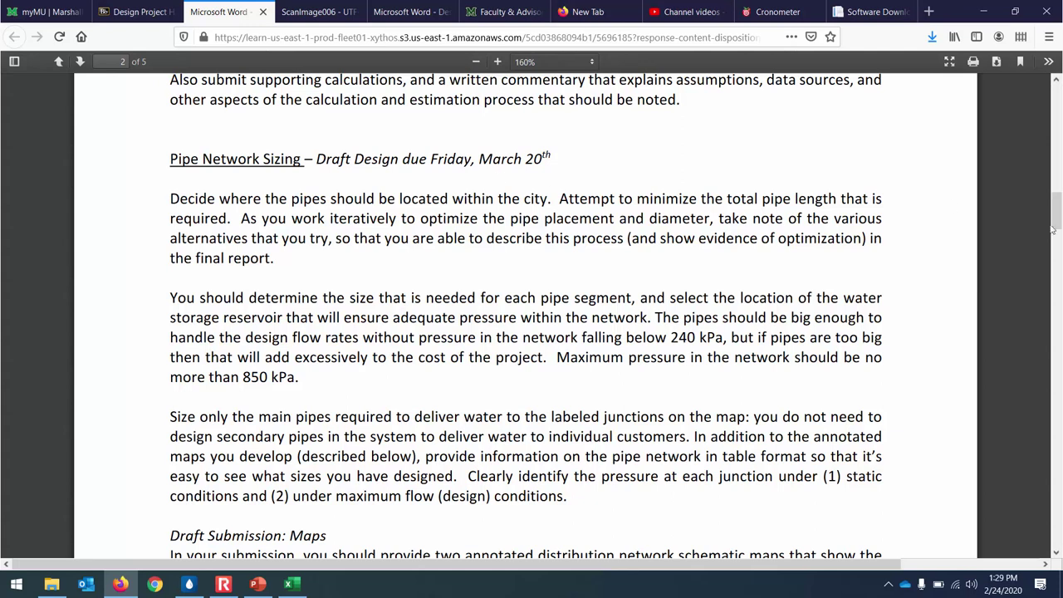
{"action": "left_click_drag", "start_coordinate": [1058, 216], "coordinate": [1058, 267]}
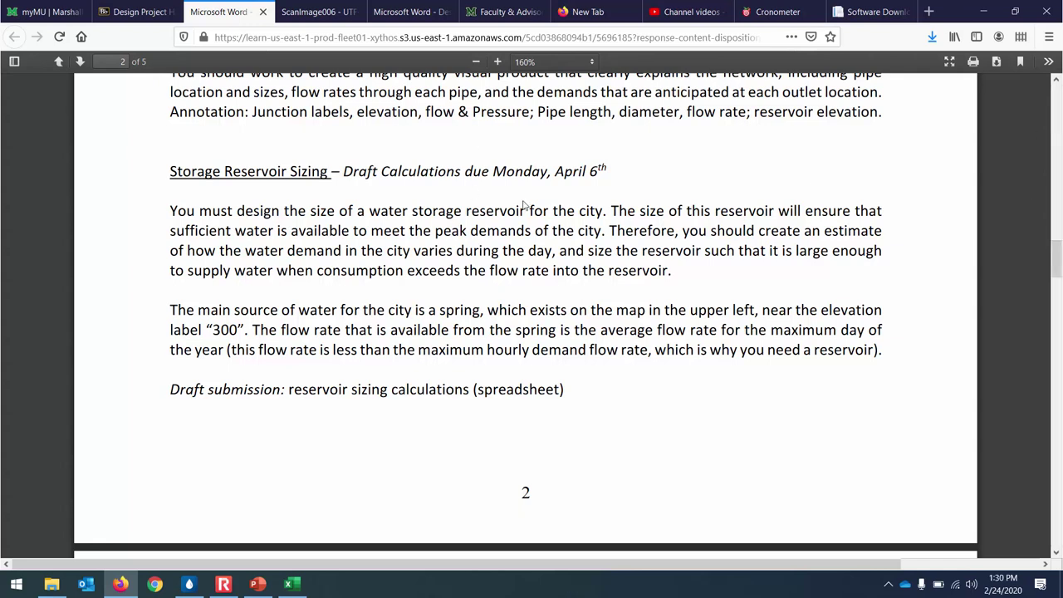
{"action": "left_click", "coordinate": [1056, 300]}
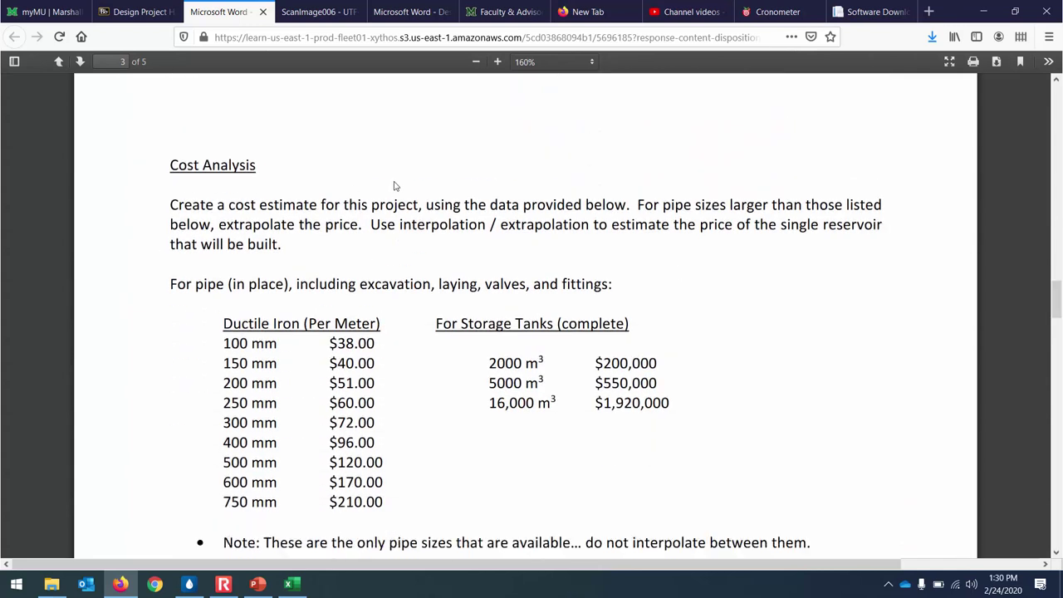
{"action": "left_click_drag", "start_coordinate": [1057, 303], "coordinate": [1059, 340]}
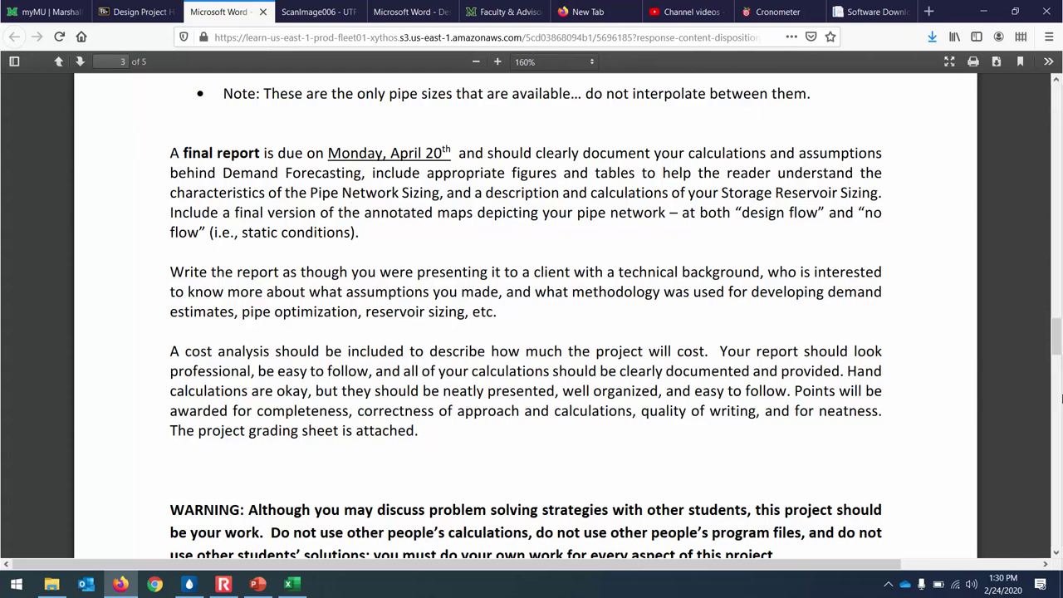
{"action": "left_click_drag", "start_coordinate": [1058, 344], "coordinate": [1060, 156]}
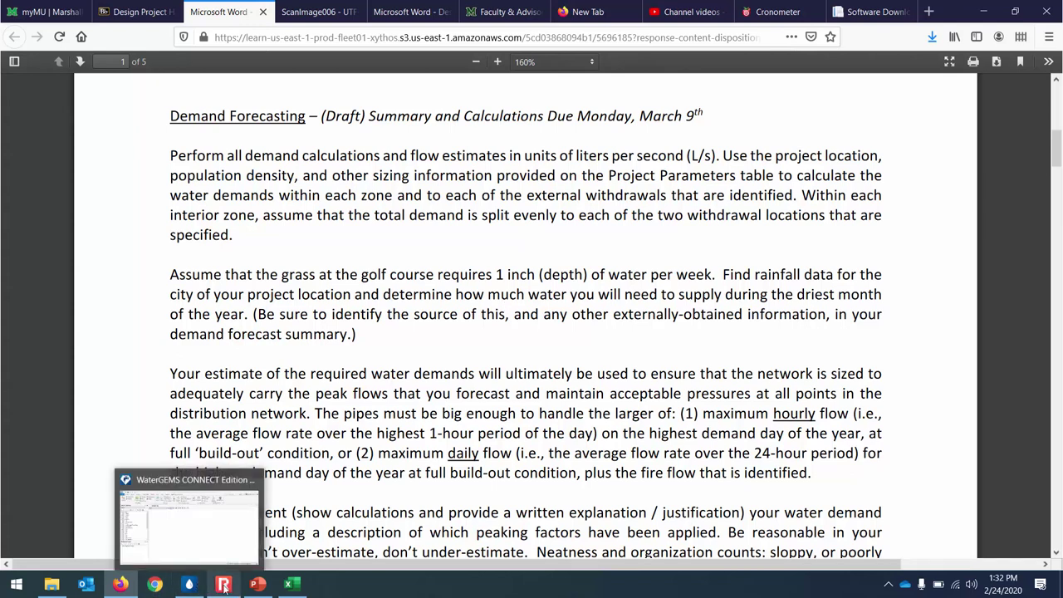
View the project map PDF with its zones and withdrawal points, and look briefly at the empty WaterGEMS model.
{"action": "mouse_move", "coordinate": [260, 588]}
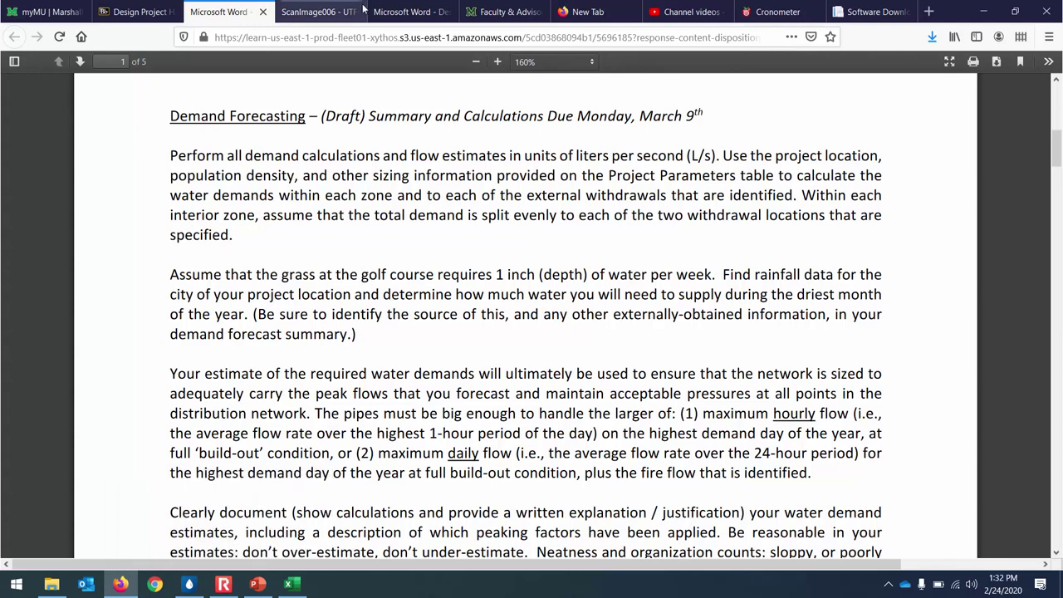
{"action": "left_click", "coordinate": [334, 6]}
{"action": "left_click", "coordinate": [235, 11]}
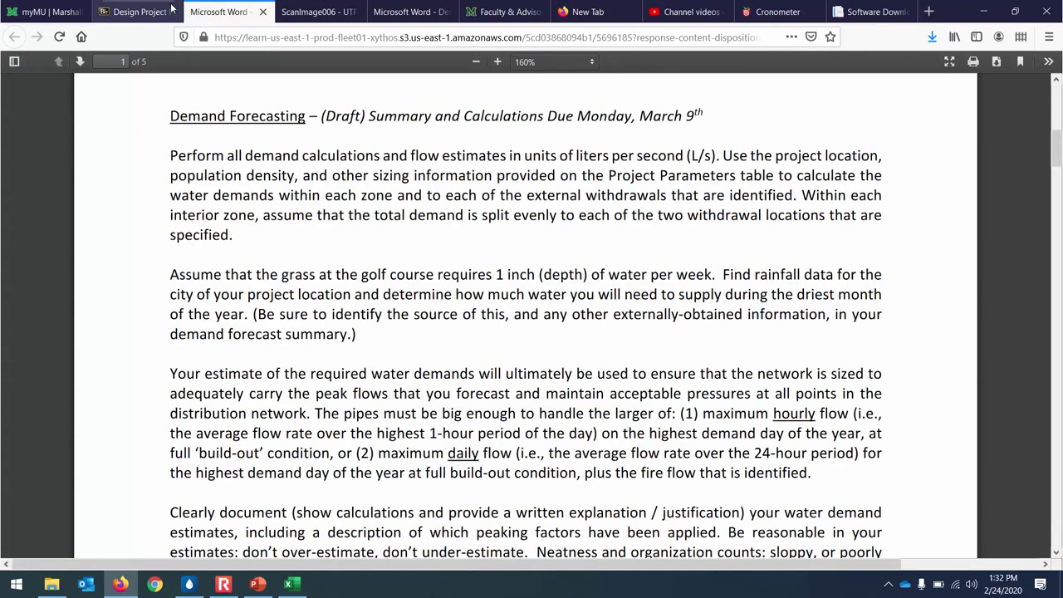
{"action": "left_click", "coordinate": [143, 10]}
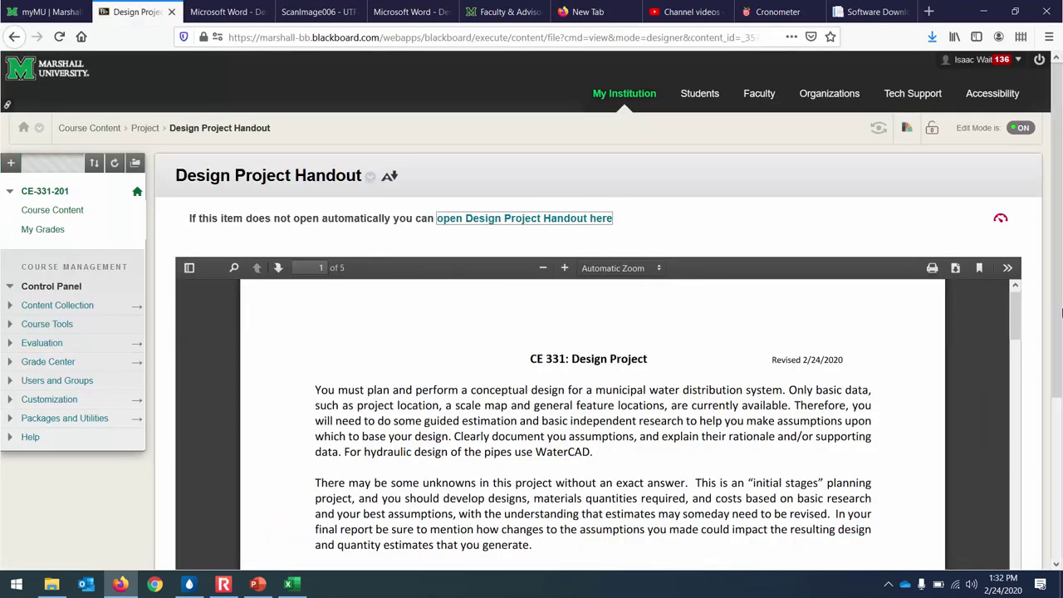
{"action": "left_click", "coordinate": [411, 14]}
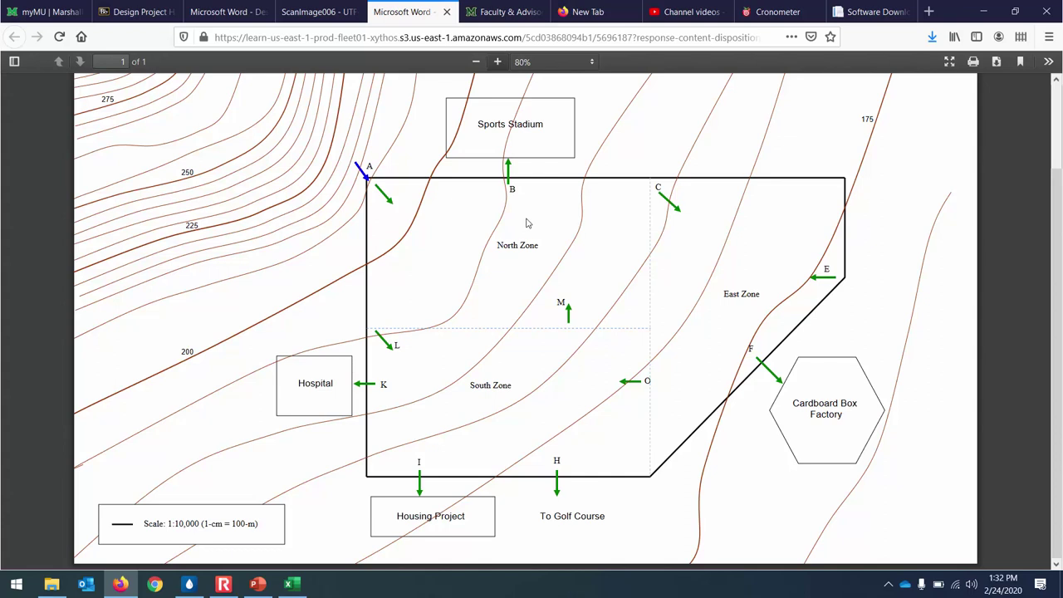
{"action": "left_click", "coordinate": [190, 585]}
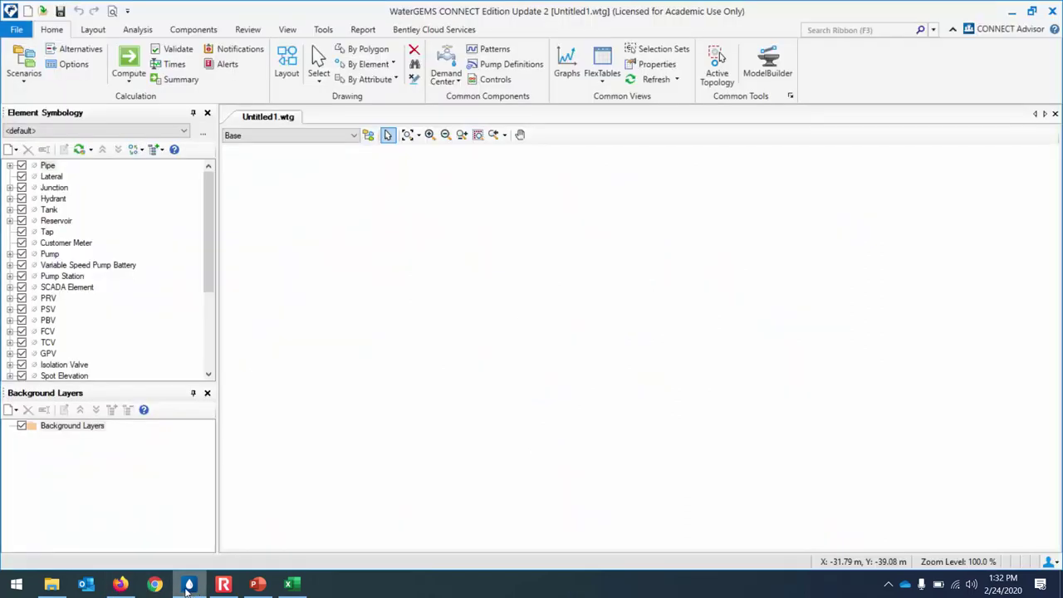
{"action": "left_click", "coordinate": [190, 584]}
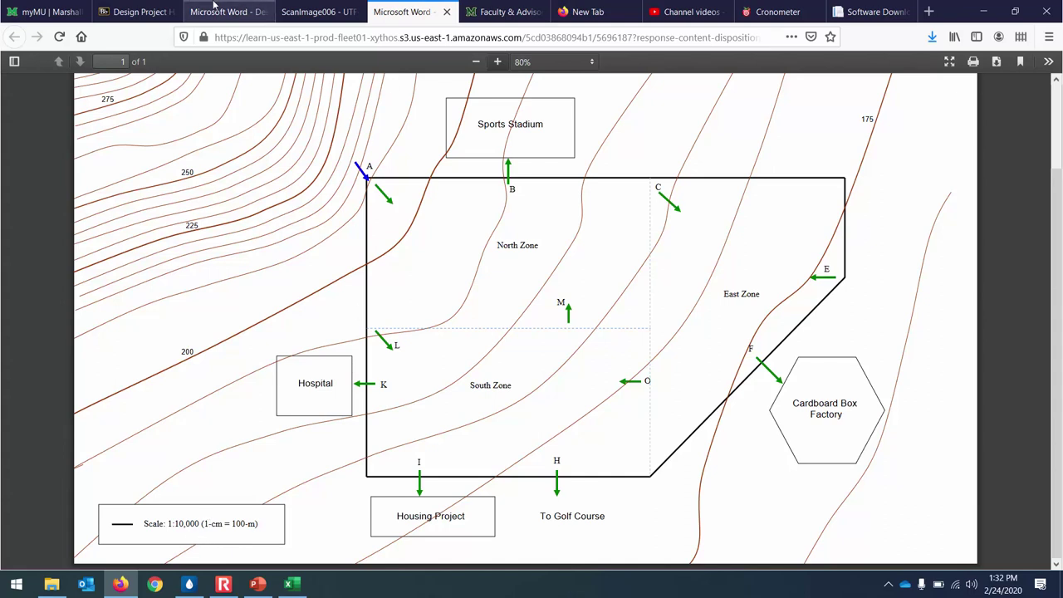
Return to the course site on Blackboard and open the Project folder in the course content.
{"action": "left_click", "coordinate": [124, 11]}
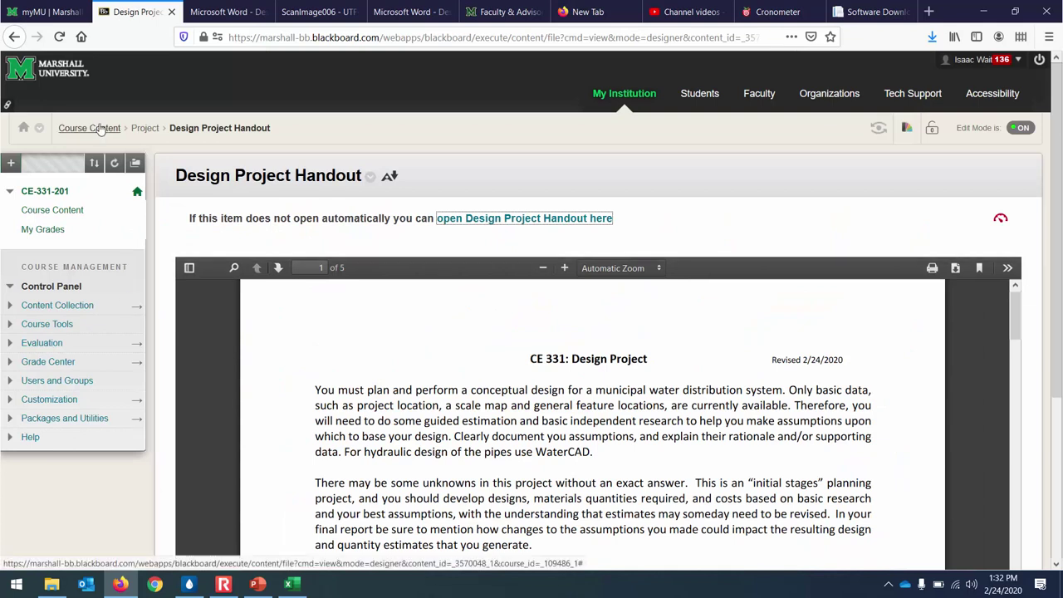
{"action": "left_click", "coordinate": [14, 37]}
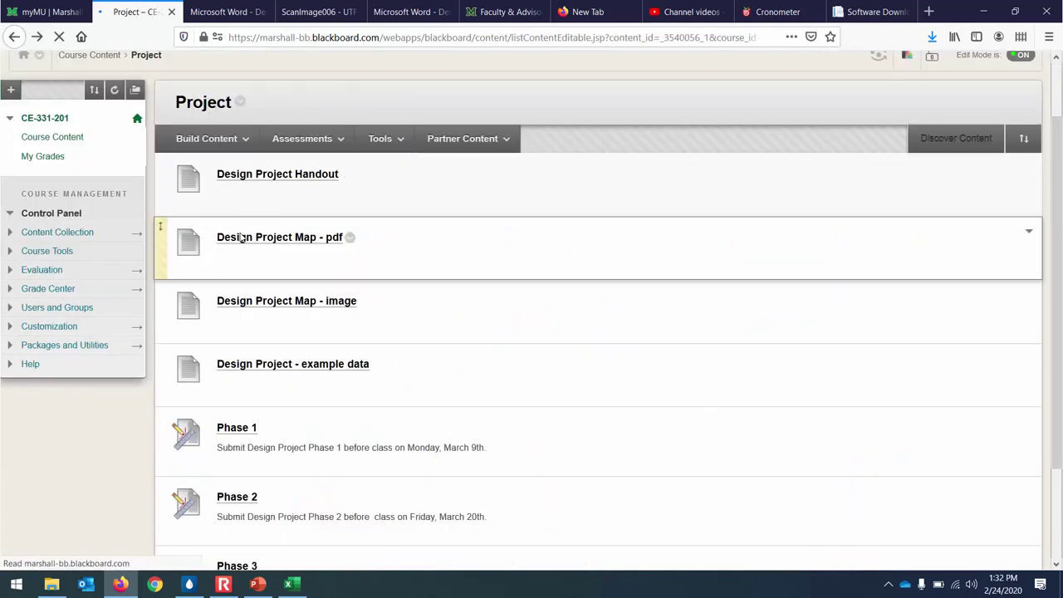
{"action": "left_click", "coordinate": [14, 36]}
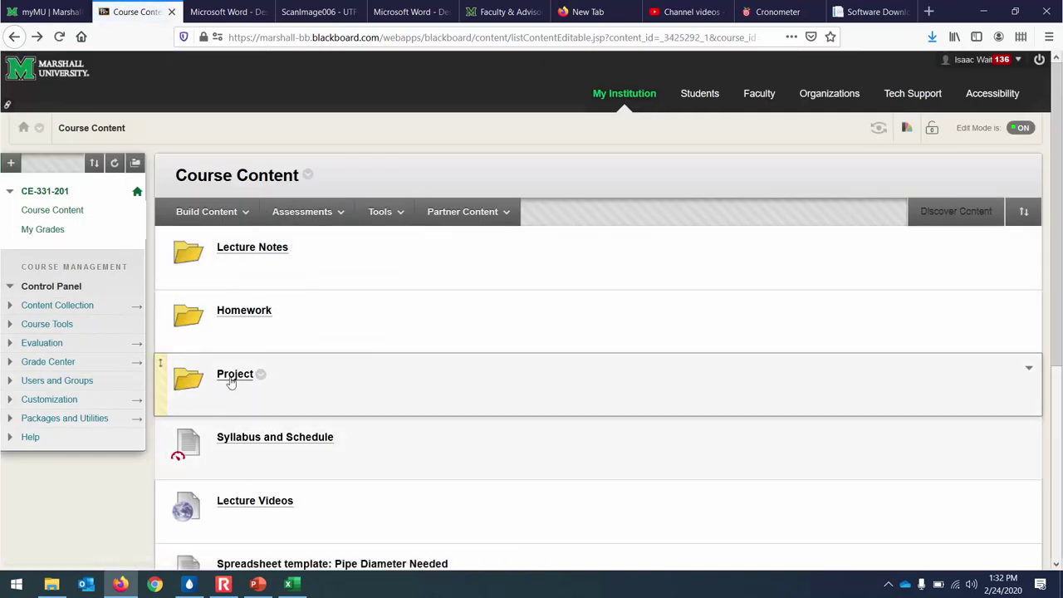
{"action": "left_click", "coordinate": [232, 375]}
{"action": "scroll", "coordinate": [583, 351], "scroll_direction": "down", "scroll_amount": 3}
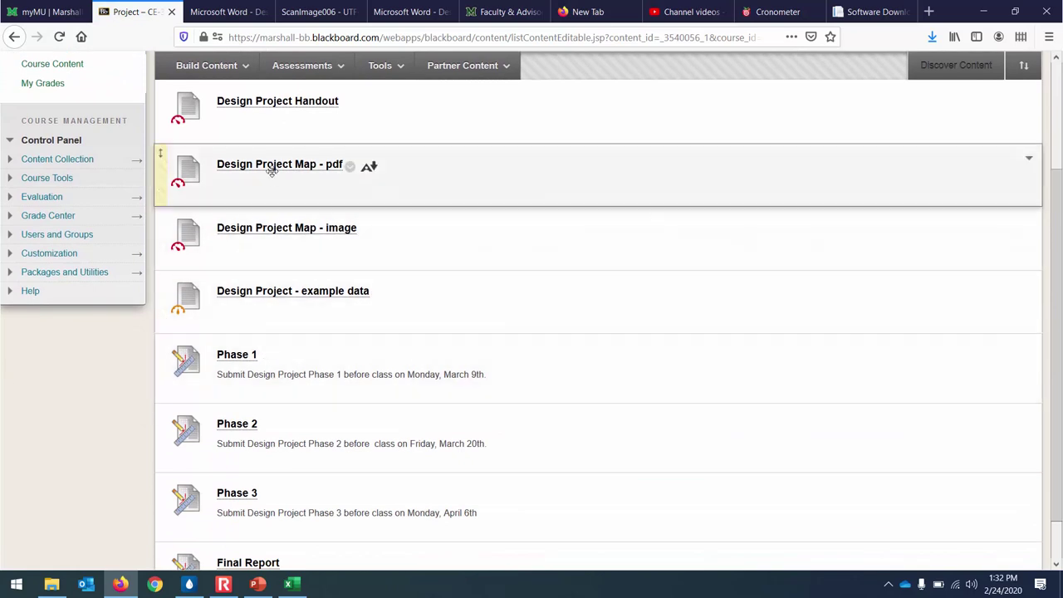
{"action": "left_click", "coordinate": [285, 228]}
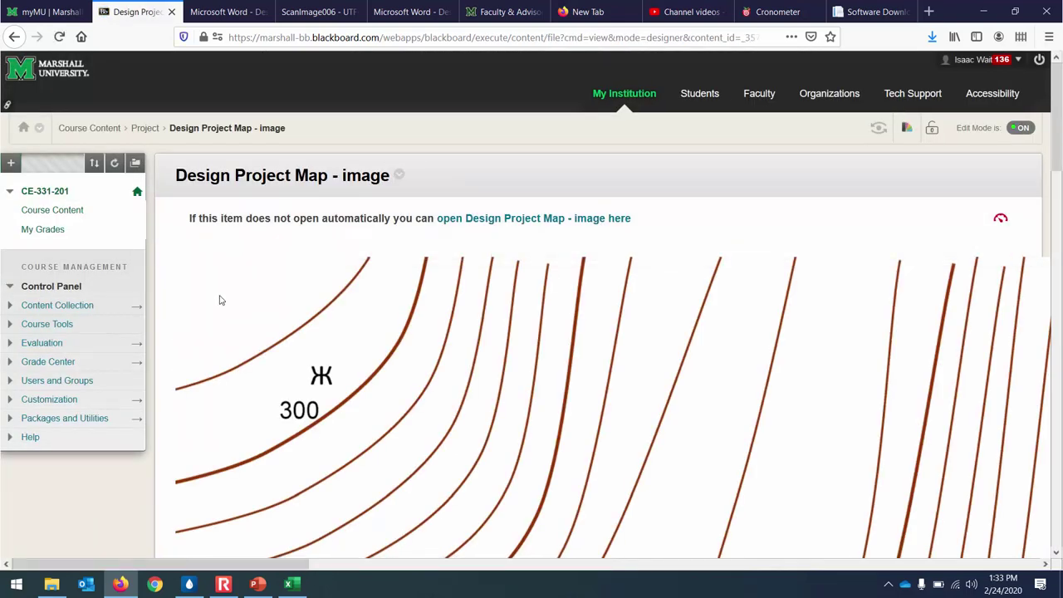
{"action": "right_click", "coordinate": [537, 221]}
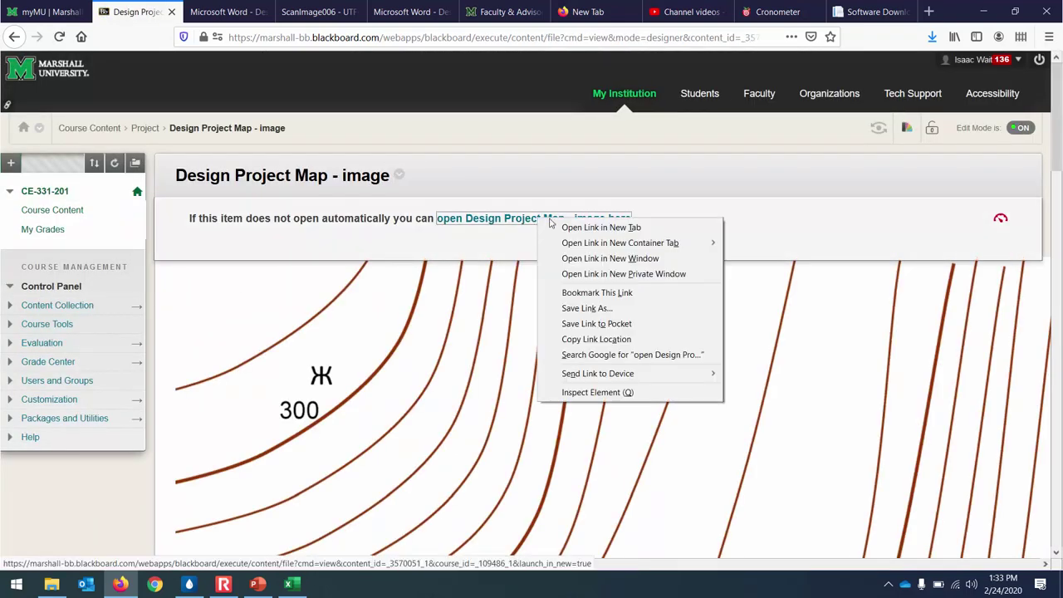
{"action": "left_click", "coordinate": [595, 308]}
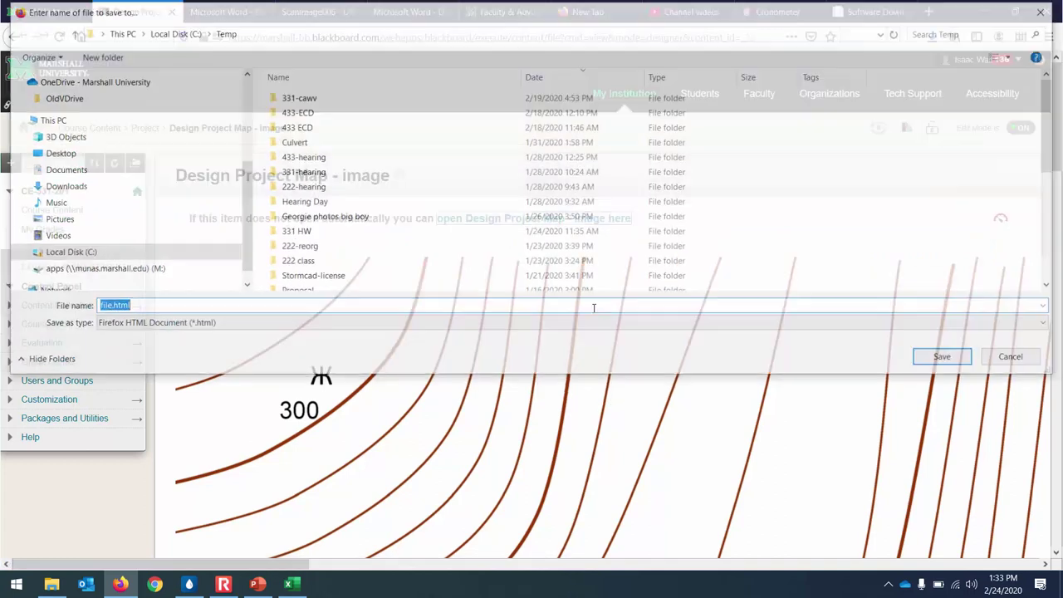
{"action": "left_click", "coordinate": [1015, 358]}
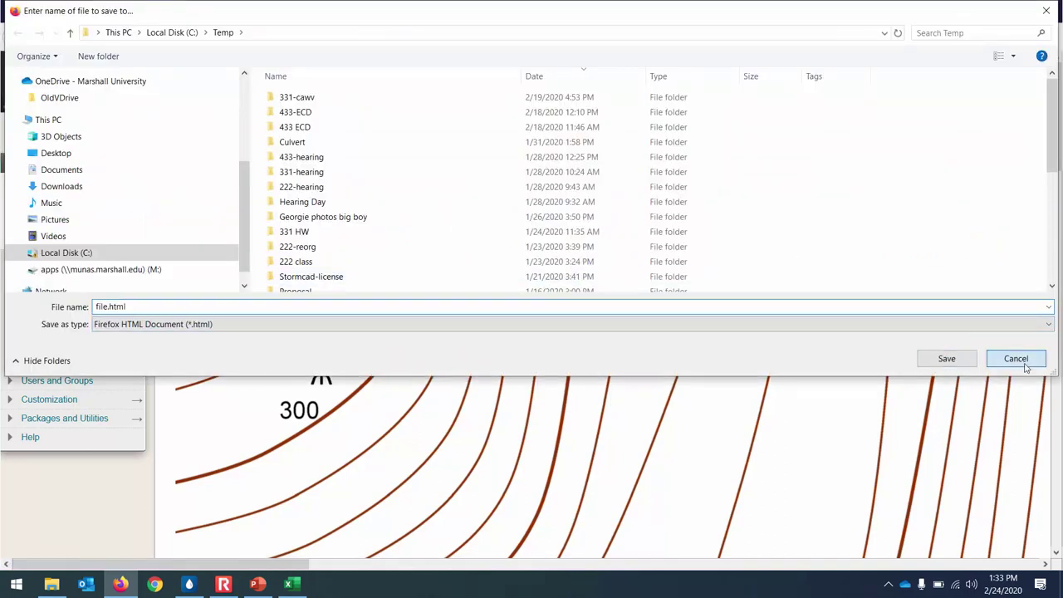
{"action": "left_click", "coordinate": [14, 36]}
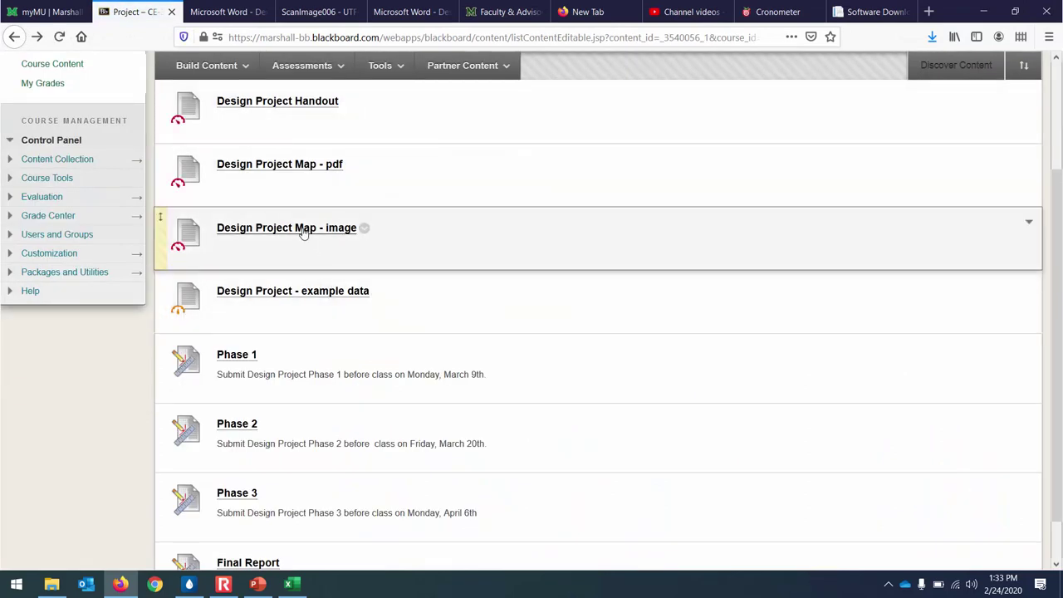
Save the Design Project Map - image file as Project Map - Scaled.jpg in the C:\Temp folder.
{"action": "right_click", "coordinate": [305, 232]}
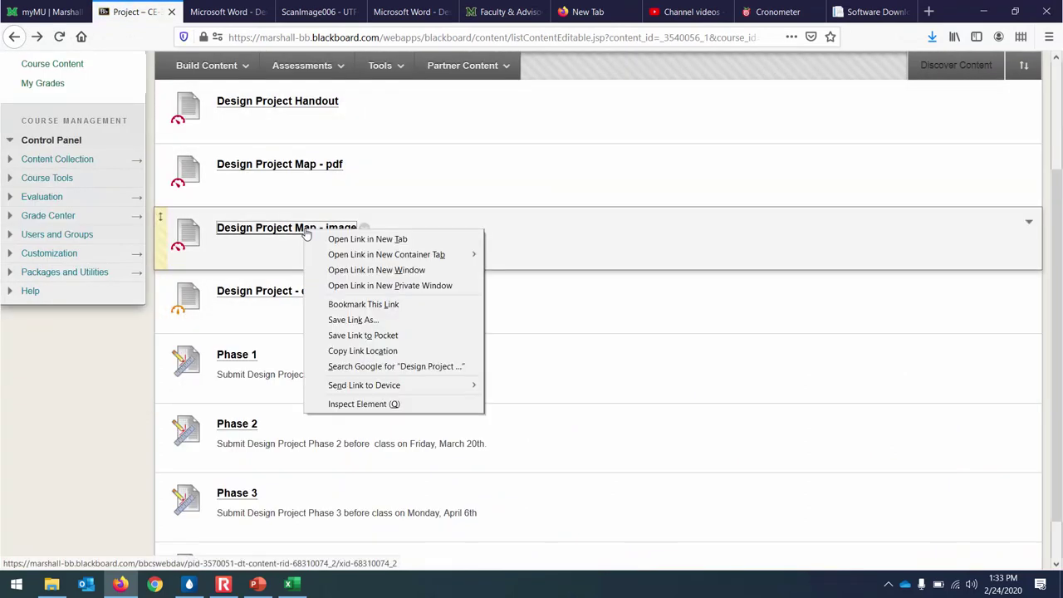
{"action": "left_click", "coordinate": [378, 321]}
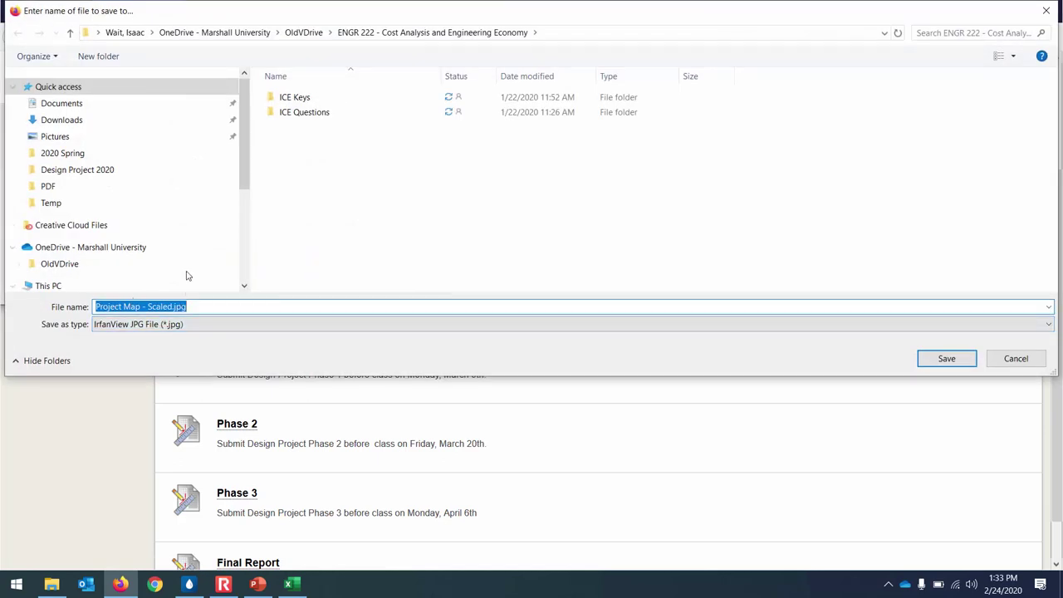
{"action": "scroll", "coordinate": [83, 186], "scroll_direction": "down", "scroll_amount": 1}
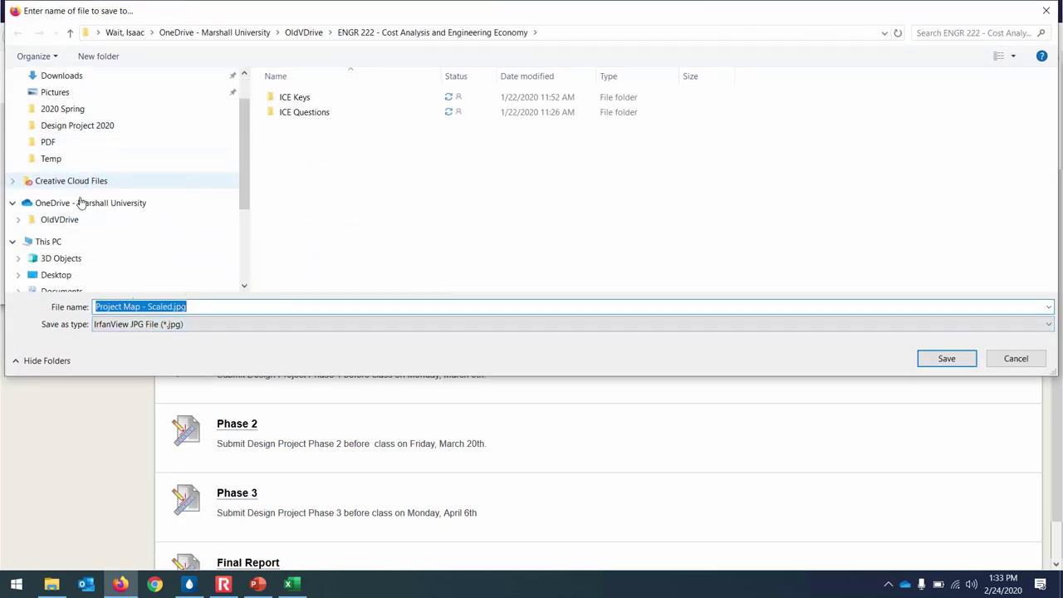
{"action": "left_click", "coordinate": [48, 242]}
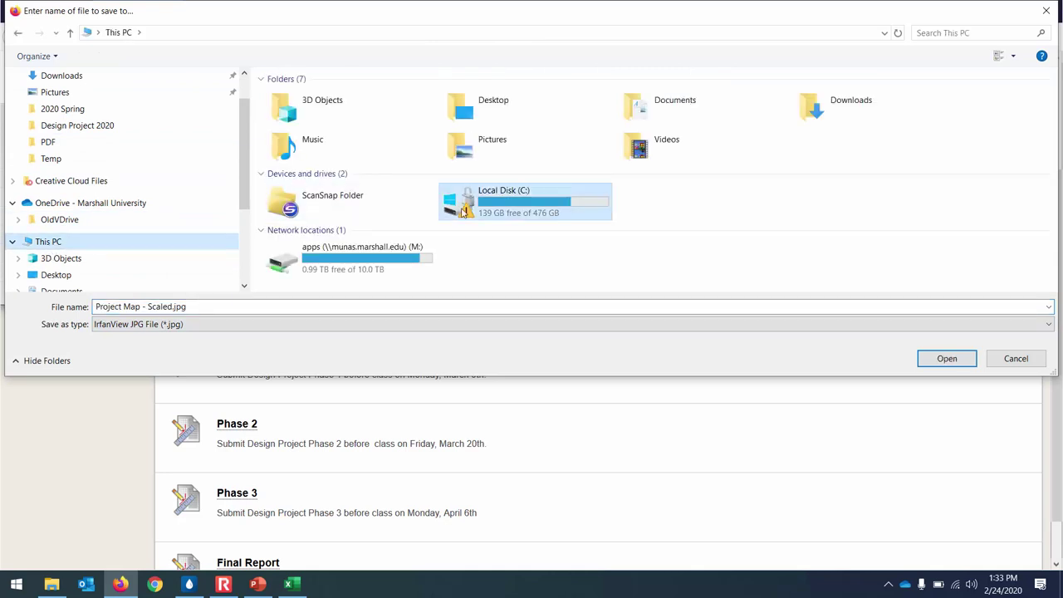
{"action": "double_click", "coordinate": [464, 212]}
{"action": "double_click", "coordinate": [320, 205]}
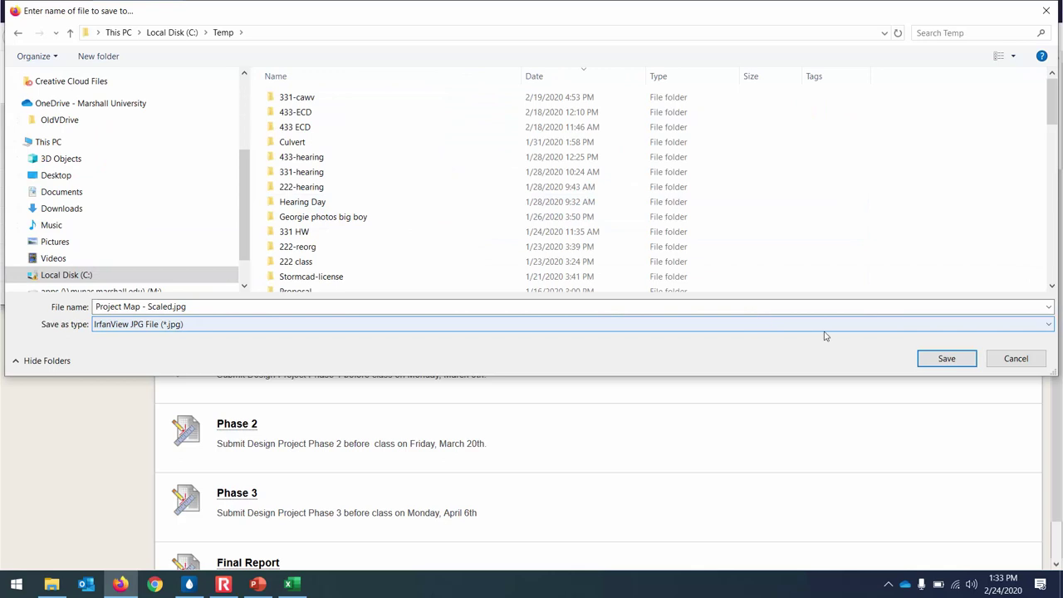
{"action": "left_click", "coordinate": [956, 361]}
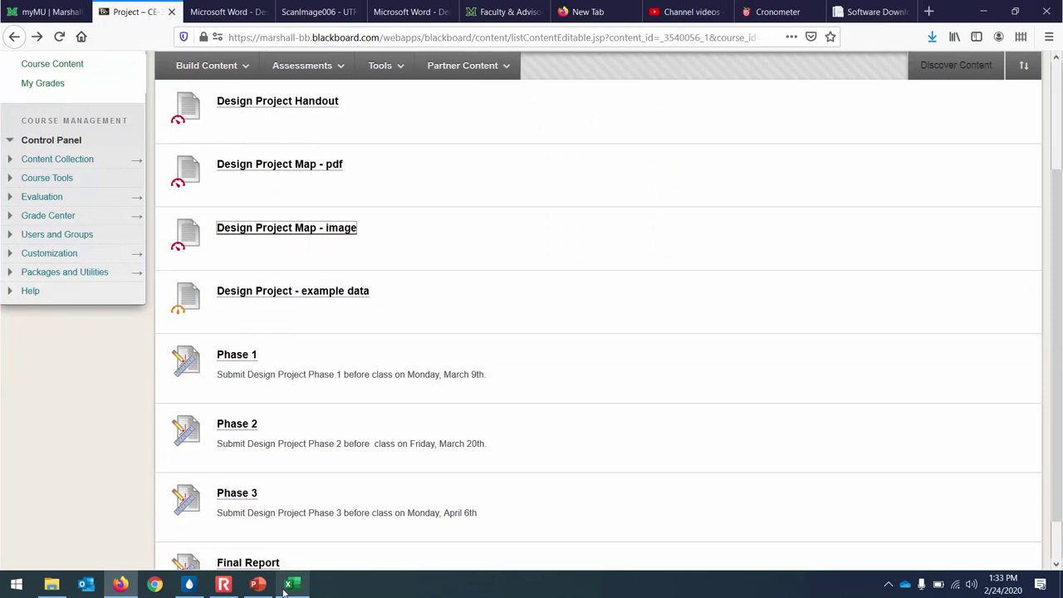
Switch to WaterGEMS and begin adding a new file to the background layers of the empty model.
{"action": "left_click", "coordinate": [189, 584]}
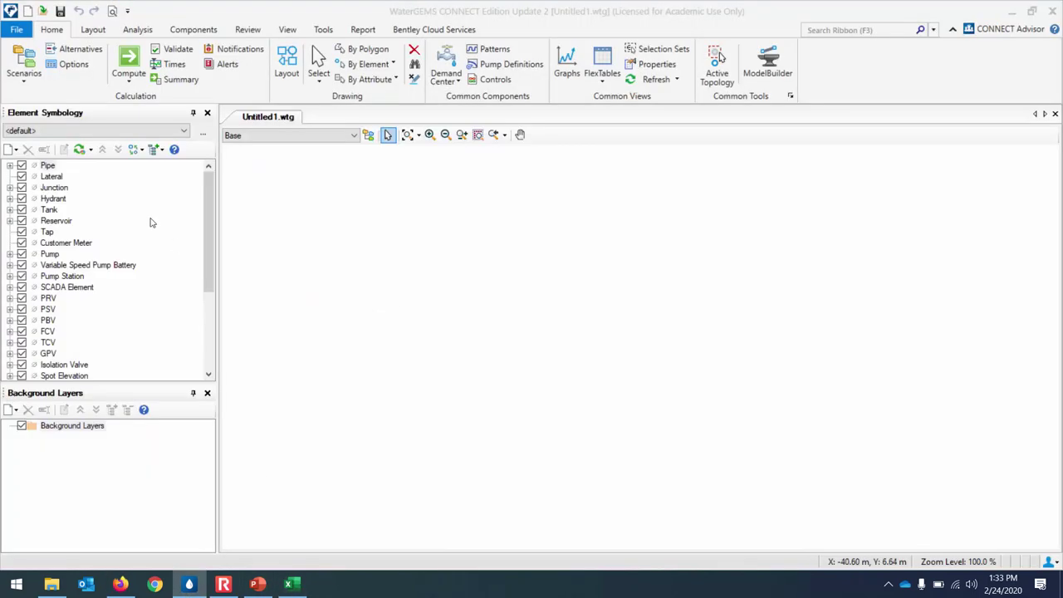
{"action": "left_click", "coordinate": [16, 29]}
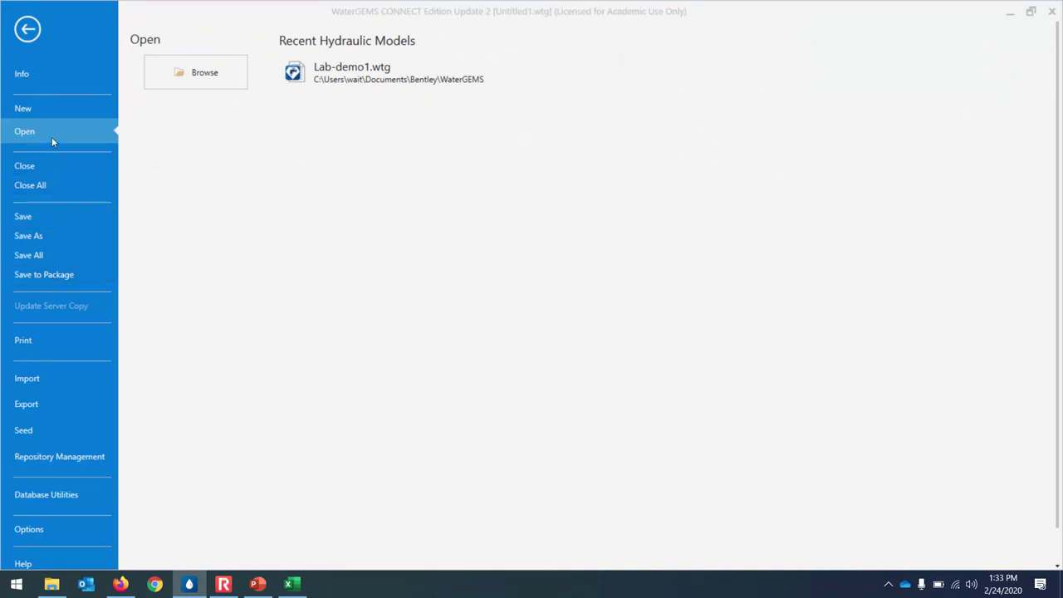
{"action": "left_click", "coordinate": [28, 29]}
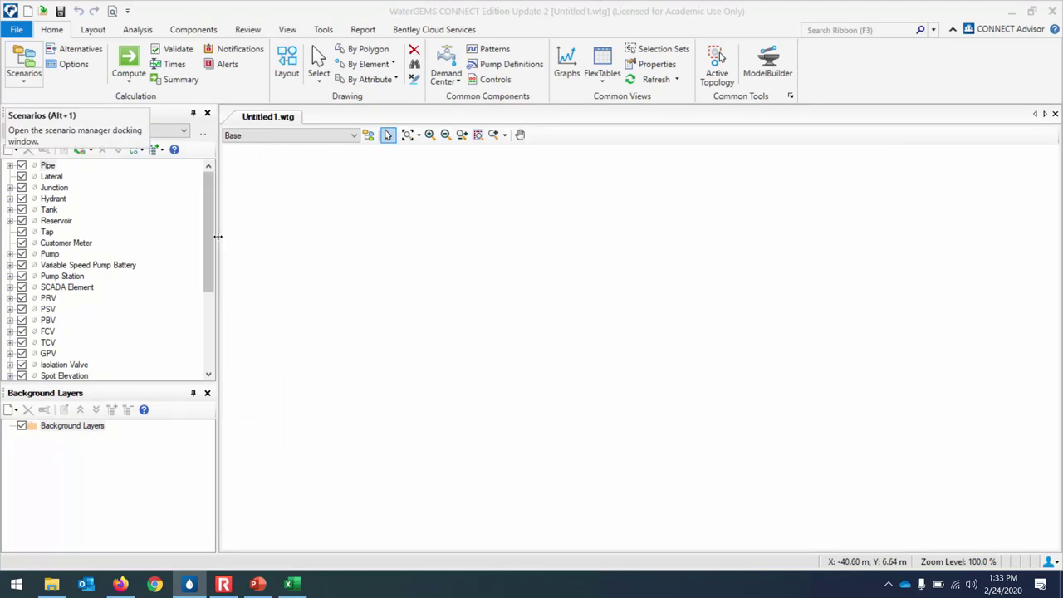
{"action": "left_click", "coordinate": [37, 483]}
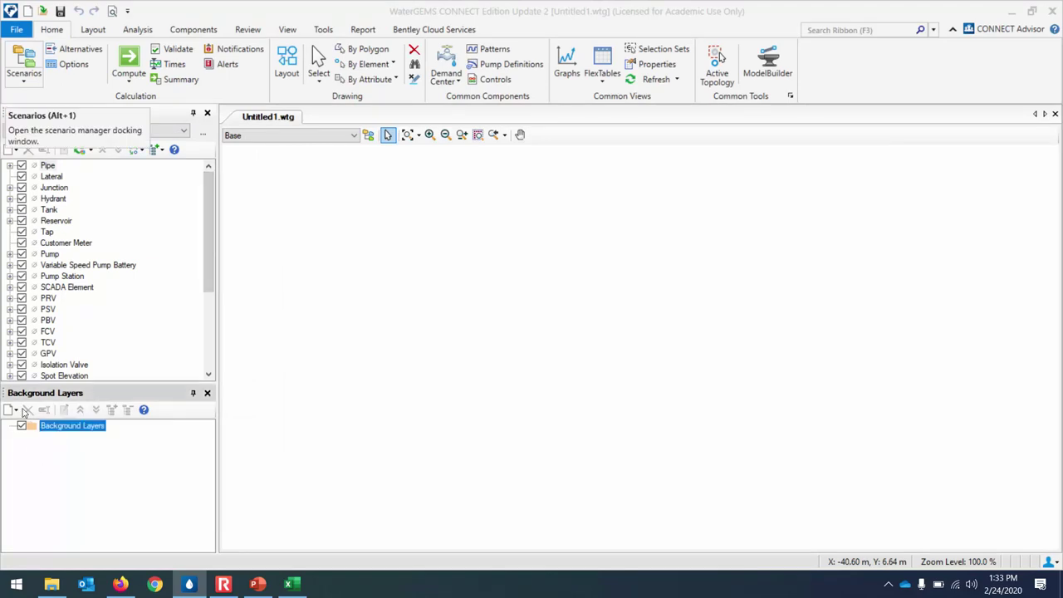
{"action": "left_click", "coordinate": [15, 410]}
{"action": "left_click", "coordinate": [41, 425]}
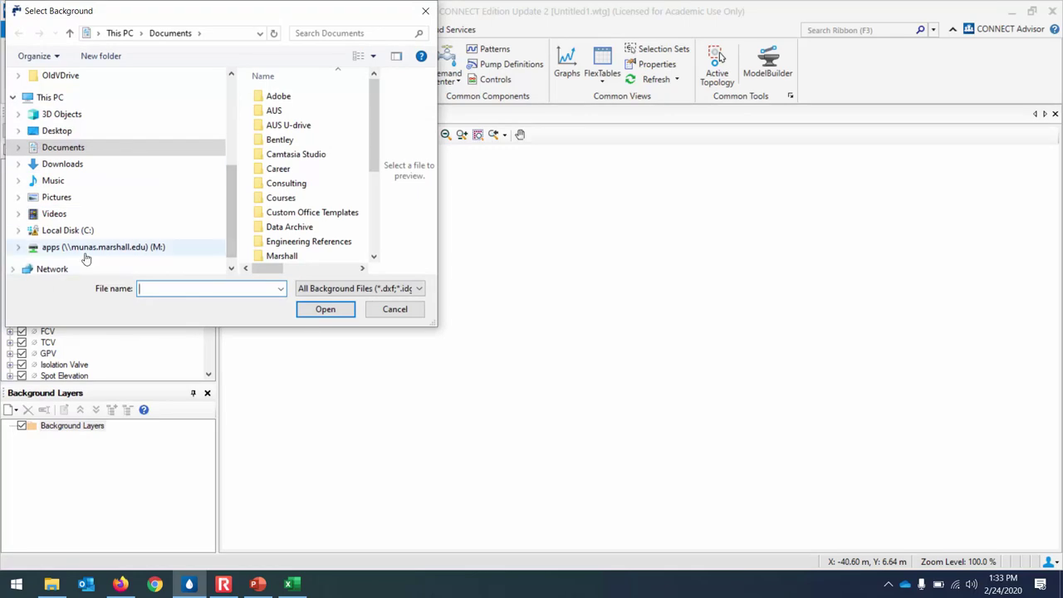
Try to load Project Map - Scaled.jpg from C:\Temp as a background layer, accepting its default image properties.
{"action": "left_click", "coordinate": [77, 230]}
{"action": "double_click", "coordinate": [300, 199]}
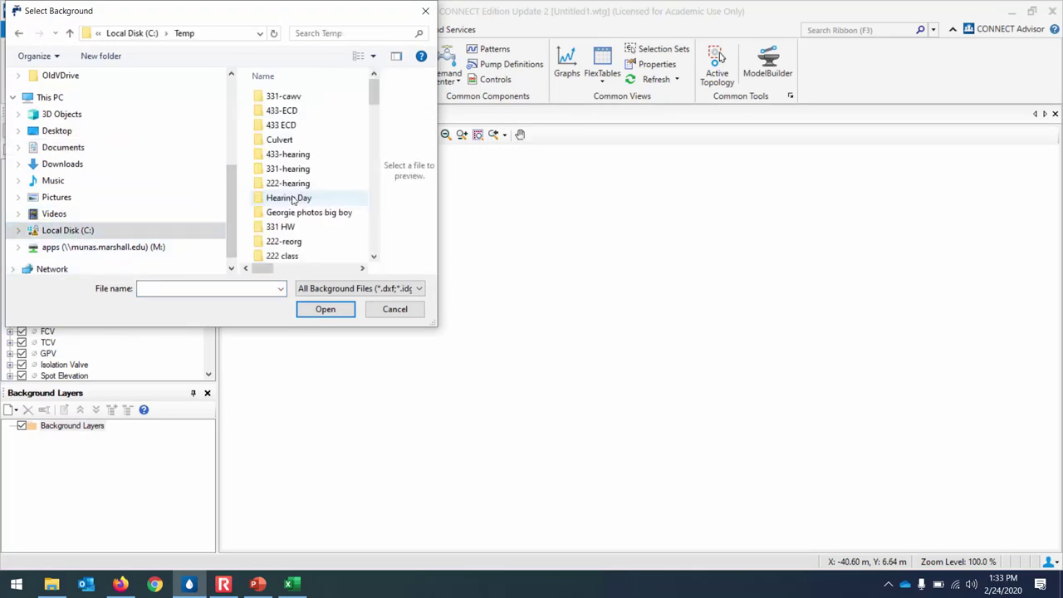
{"action": "left_click_drag", "start_coordinate": [371, 101], "coordinate": [371, 149]}
{"action": "left_click", "coordinate": [324, 207]}
{"action": "left_click", "coordinate": [320, 195]}
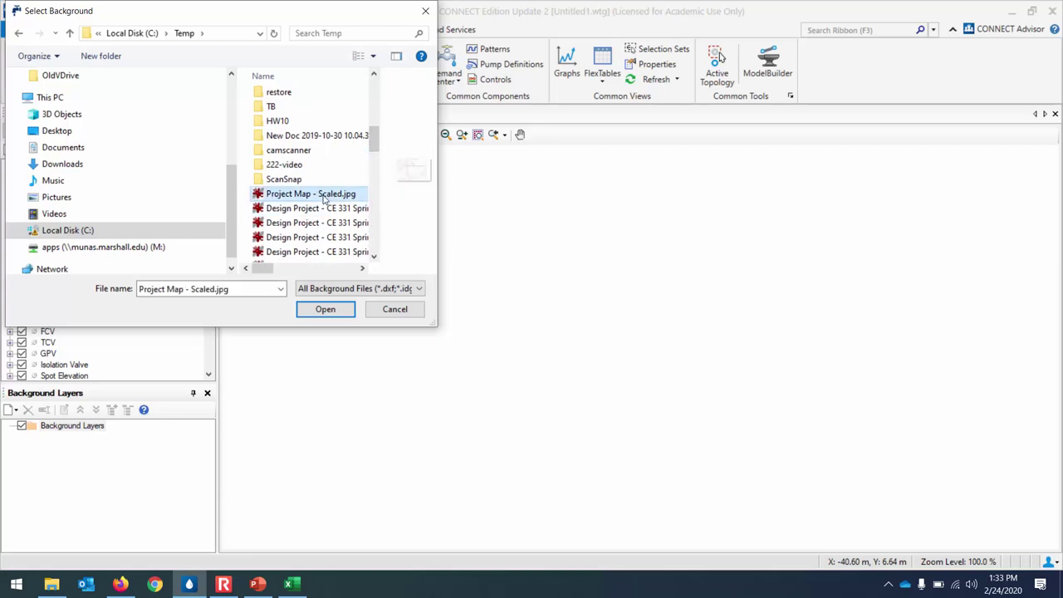
{"action": "left_click", "coordinate": [326, 309]}
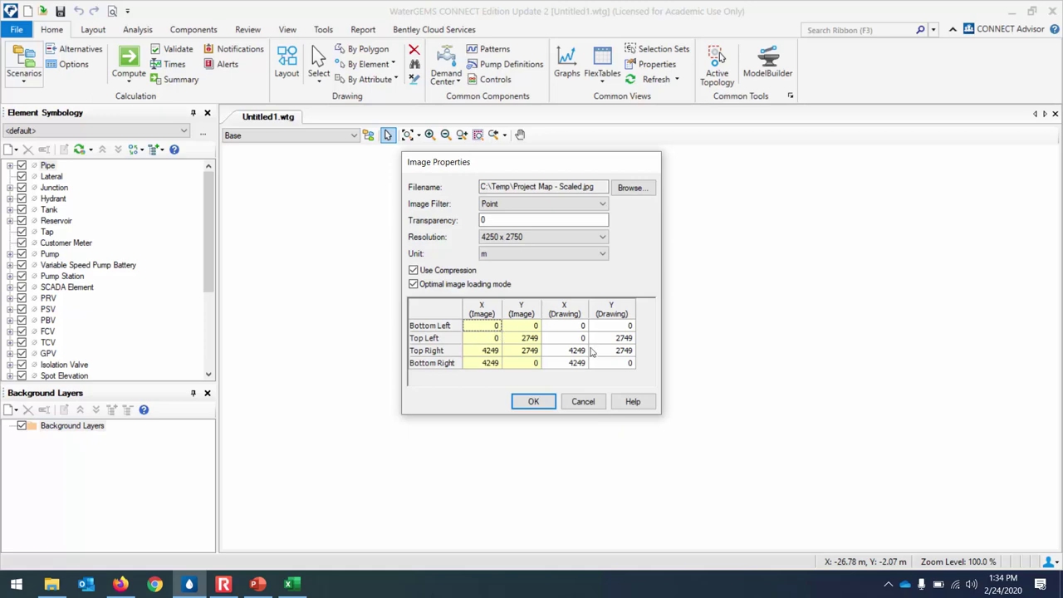
{"action": "left_click", "coordinate": [532, 402]}
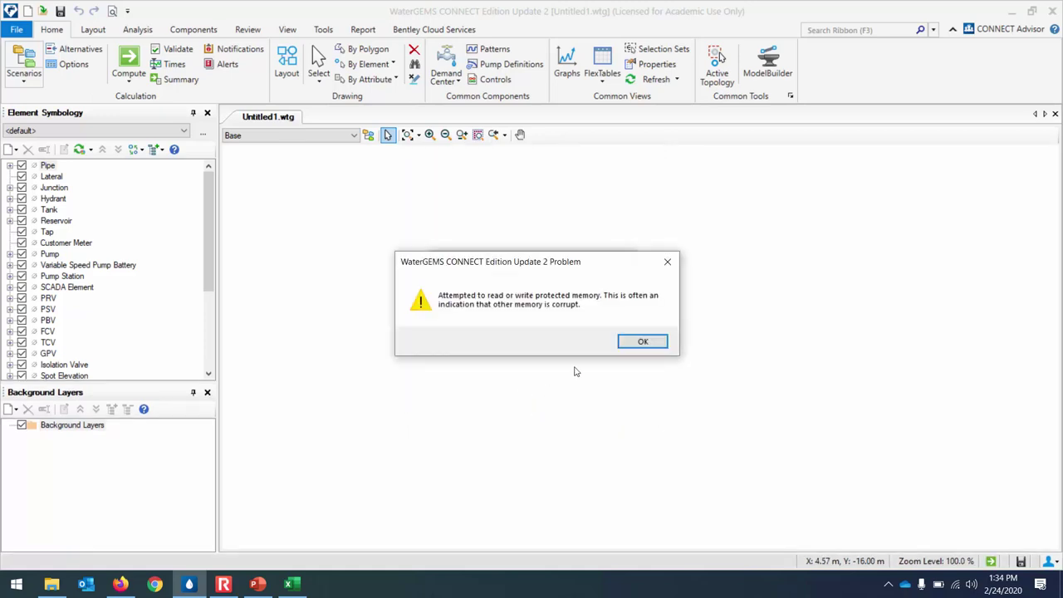
{"action": "left_click", "coordinate": [642, 343]}
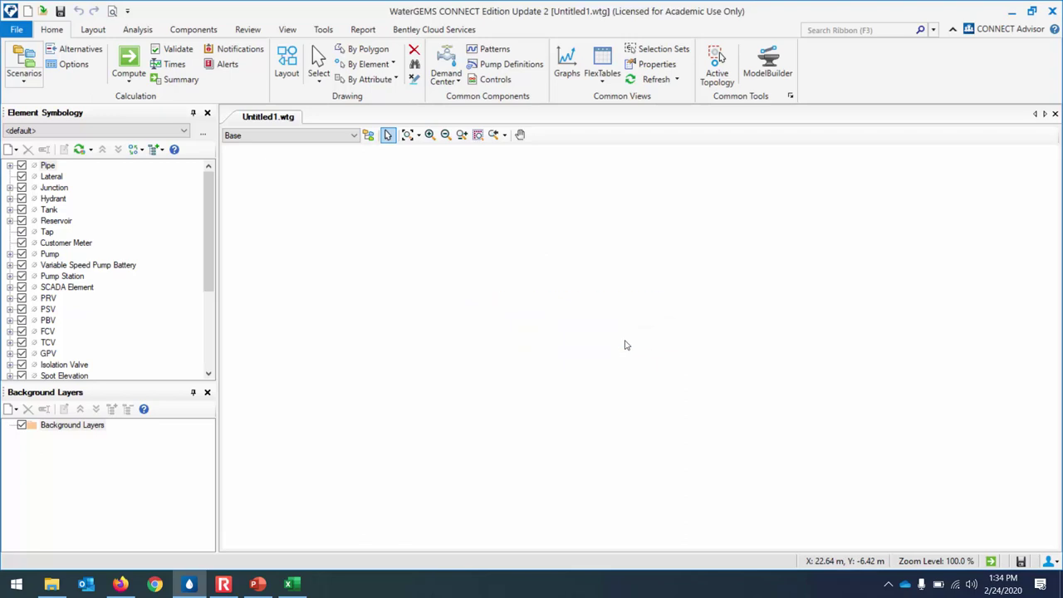
{"action": "left_click", "coordinate": [52, 586]}
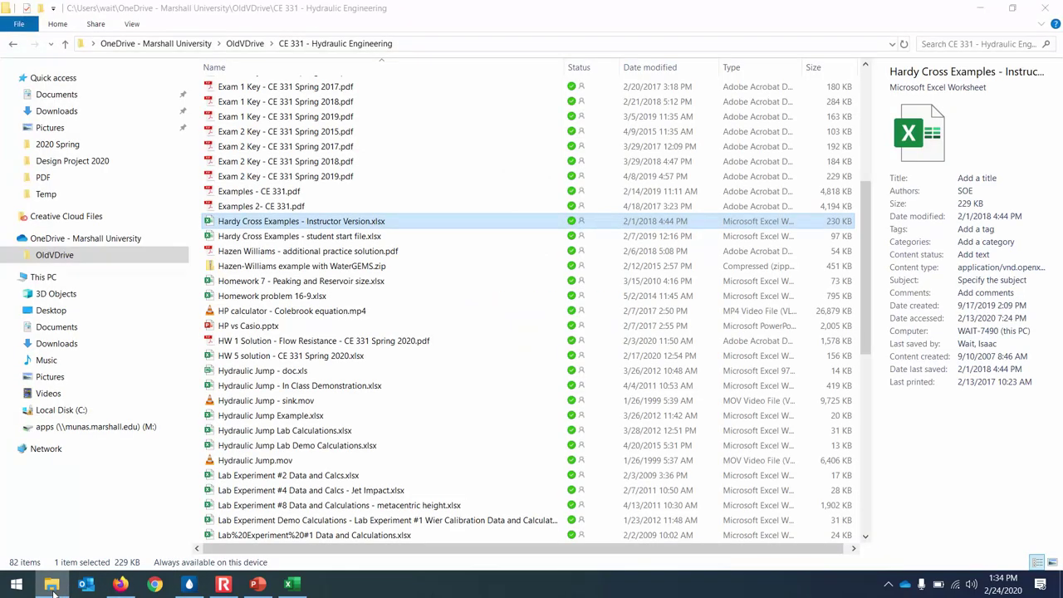
{"action": "left_click", "coordinate": [52, 586]}
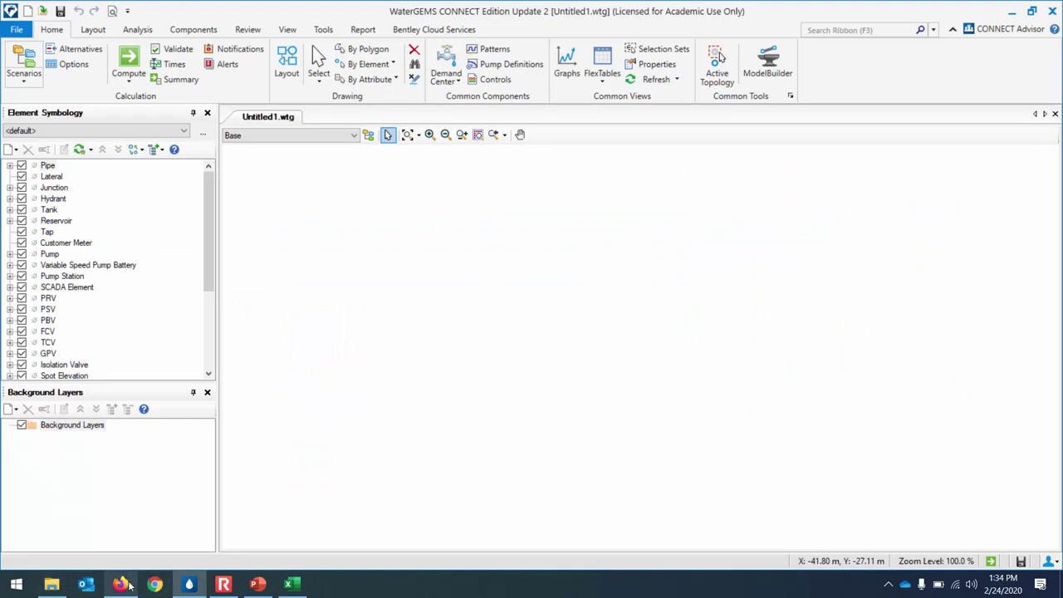
{"action": "mouse_move", "coordinate": [128, 587]}
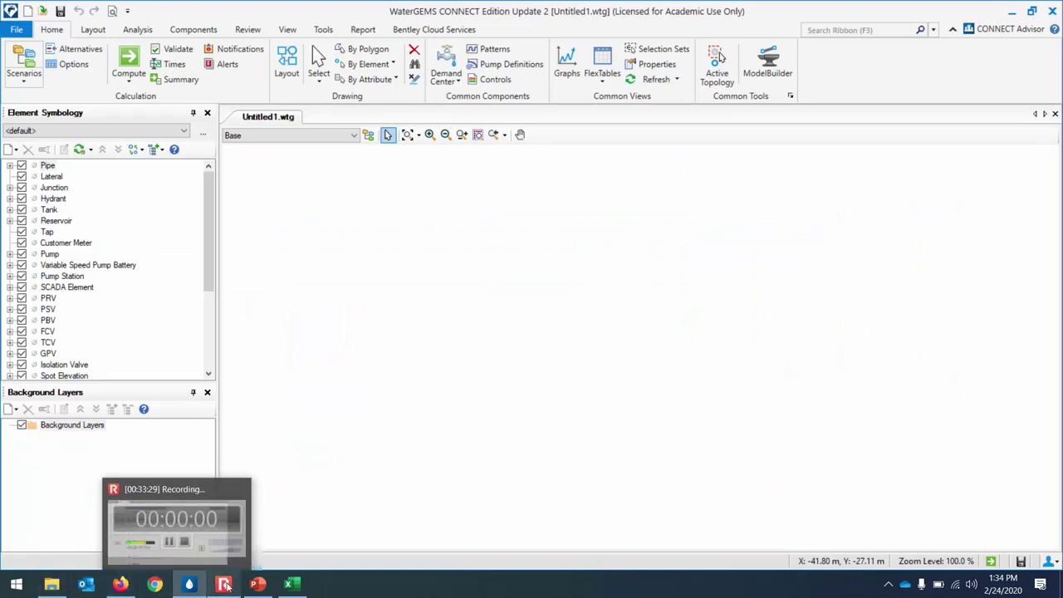
{"action": "left_click", "coordinate": [191, 587]}
{"action": "left_click", "coordinate": [191, 587]}
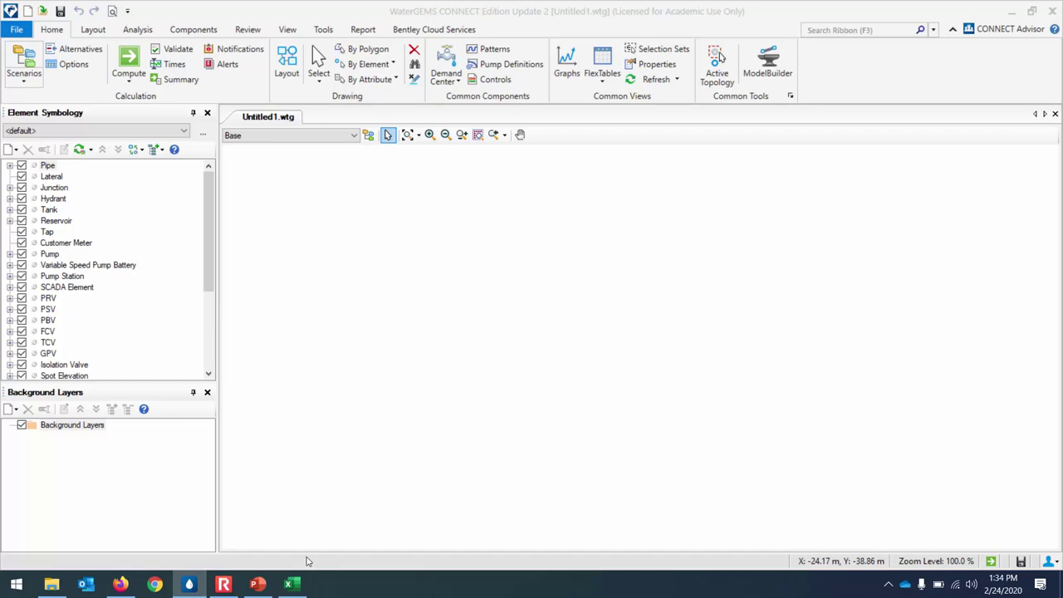
{"action": "mouse_move", "coordinate": [205, 585]}
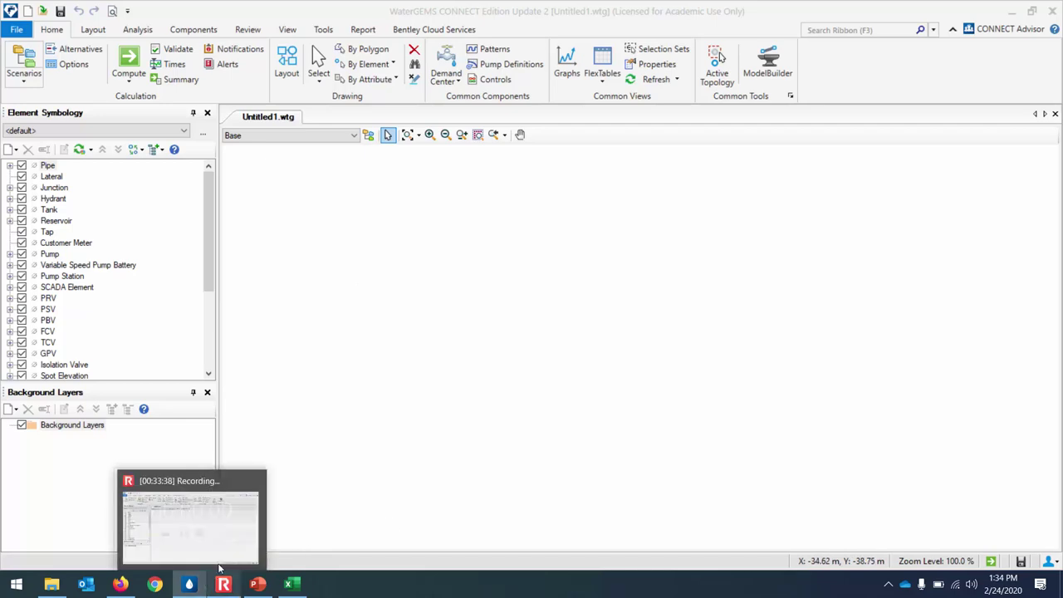
{"action": "left_click", "coordinate": [199, 561]}
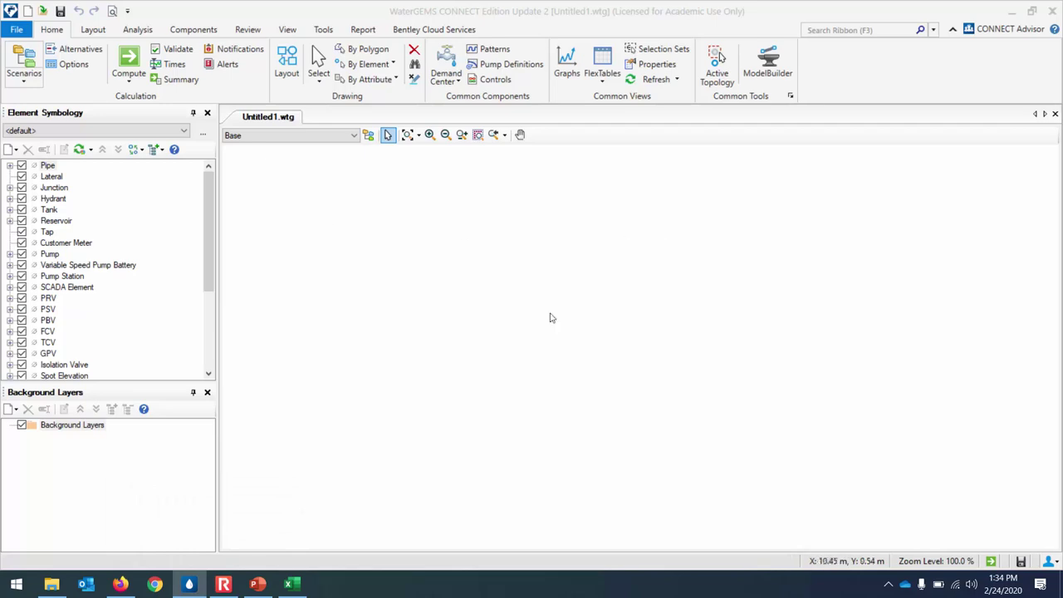
Switch to Firefox, view the project map PDF with its zones and contours, and return to the Blackboard Project folder.
{"action": "left_click", "coordinate": [120, 584]}
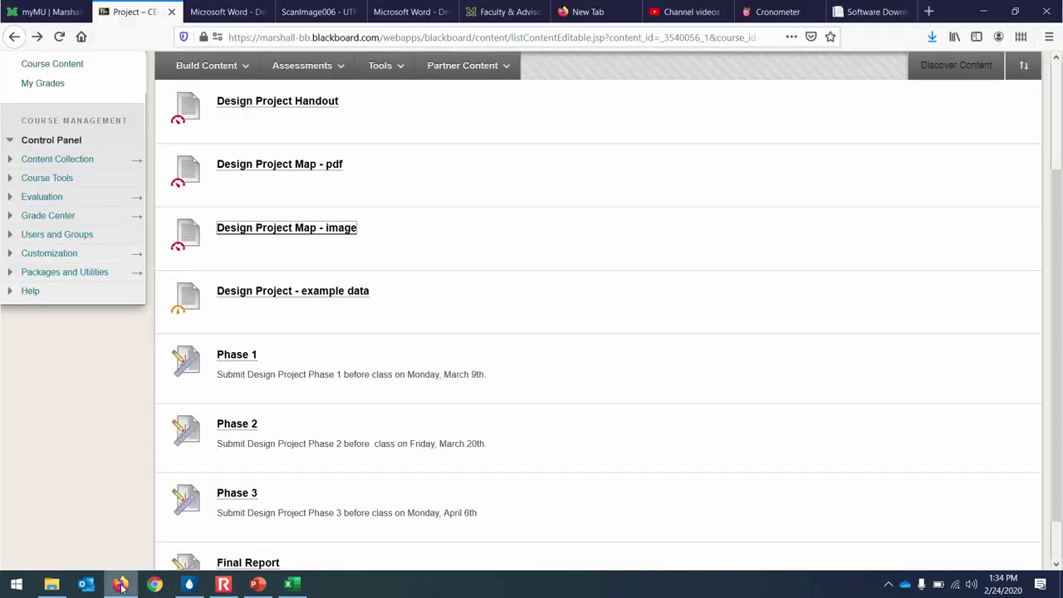
{"action": "left_click", "coordinate": [407, 11]}
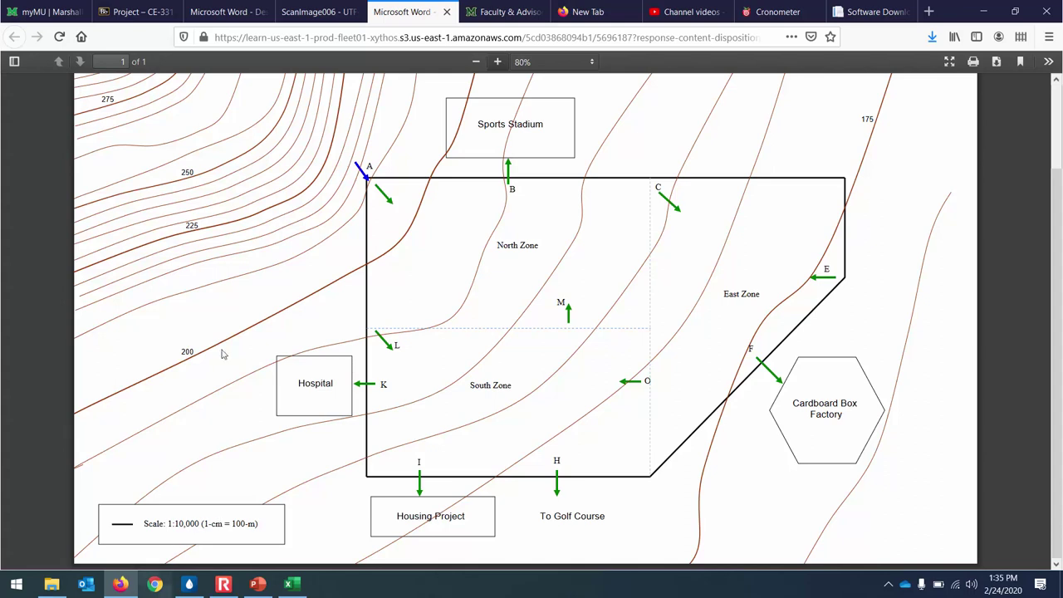
{"action": "left_click", "coordinate": [148, 9]}
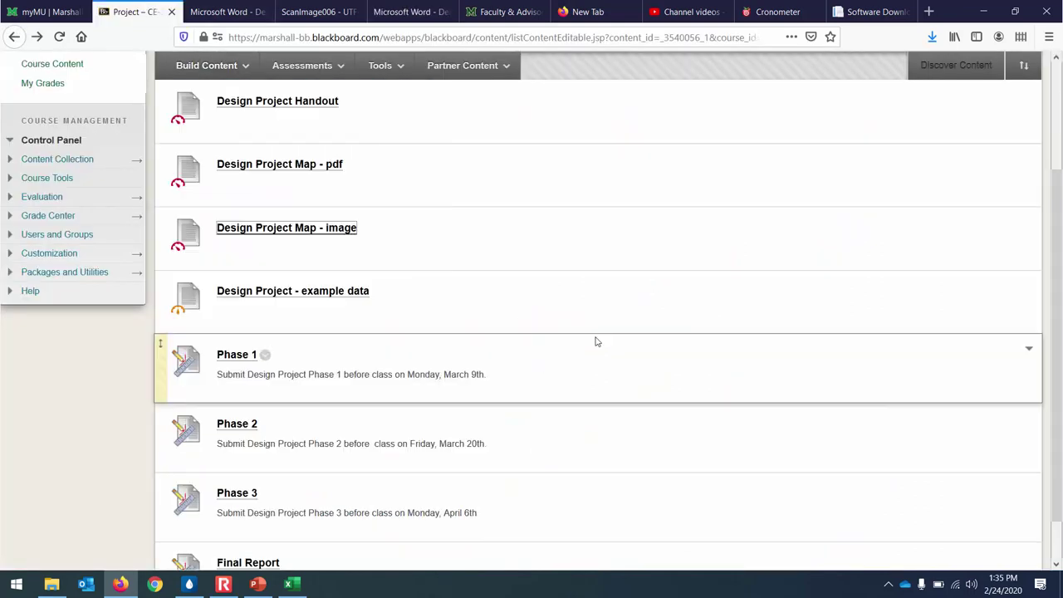
Open the Syllabus and Schedule document from the CE-331-201 course content in its own browser tab.
{"action": "scroll", "coordinate": [598, 274], "scroll_direction": "up", "scroll_amount": 3}
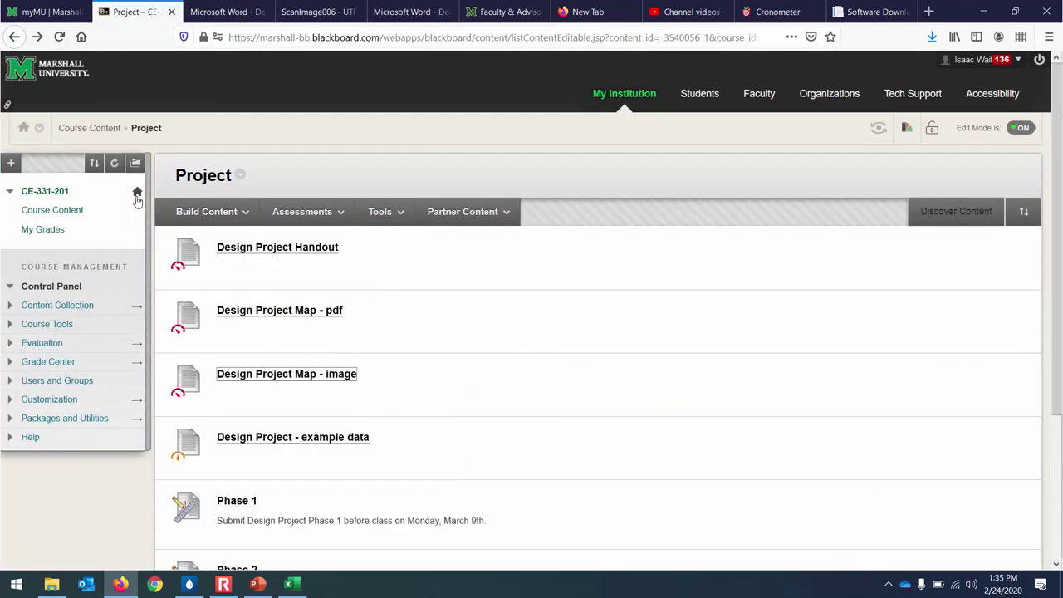
{"action": "left_click", "coordinate": [138, 194]}
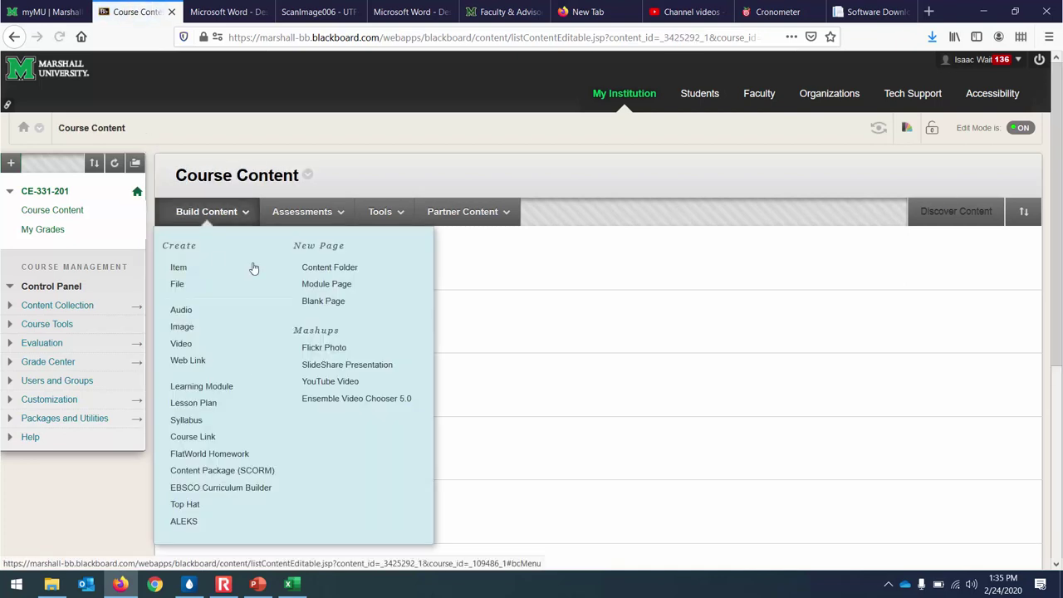
{"action": "left_click", "coordinate": [266, 437]}
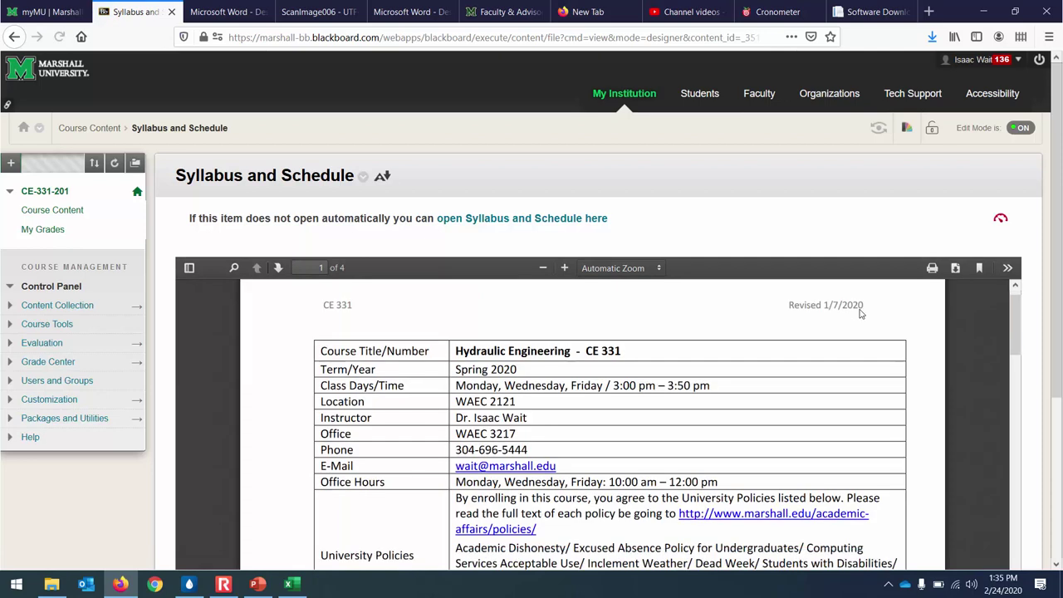
{"action": "scroll", "coordinate": [631, 374], "scroll_direction": "down", "scroll_amount": 3}
{"action": "left_click", "coordinate": [559, 221]}
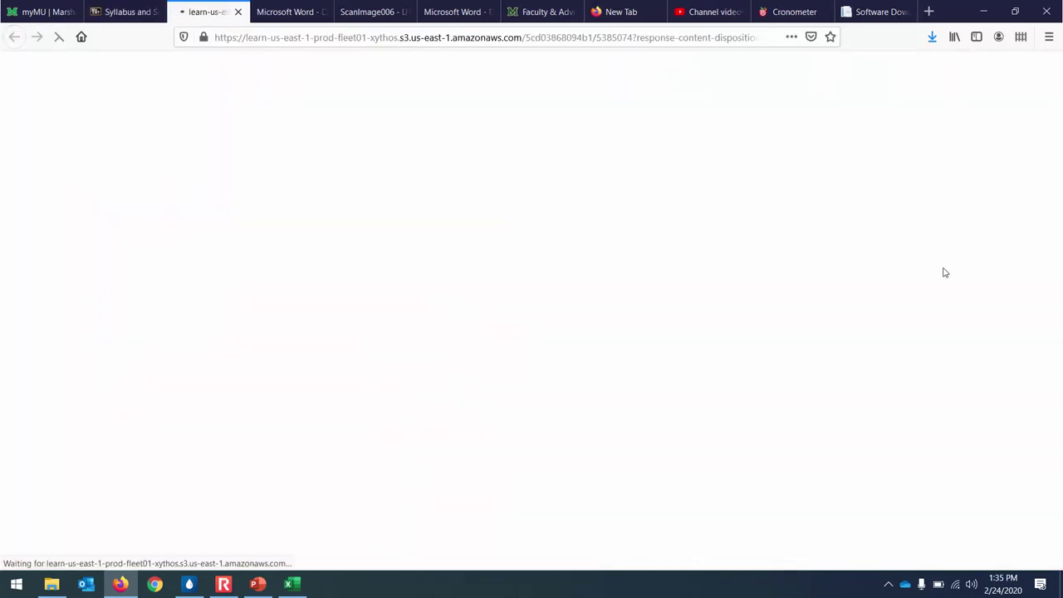
Read the class schedule at 180% zoom, checking the due dates of the design project phases, final report and exams.
{"action": "scroll", "coordinate": [983, 305], "scroll_direction": "down", "scroll_amount": 20}
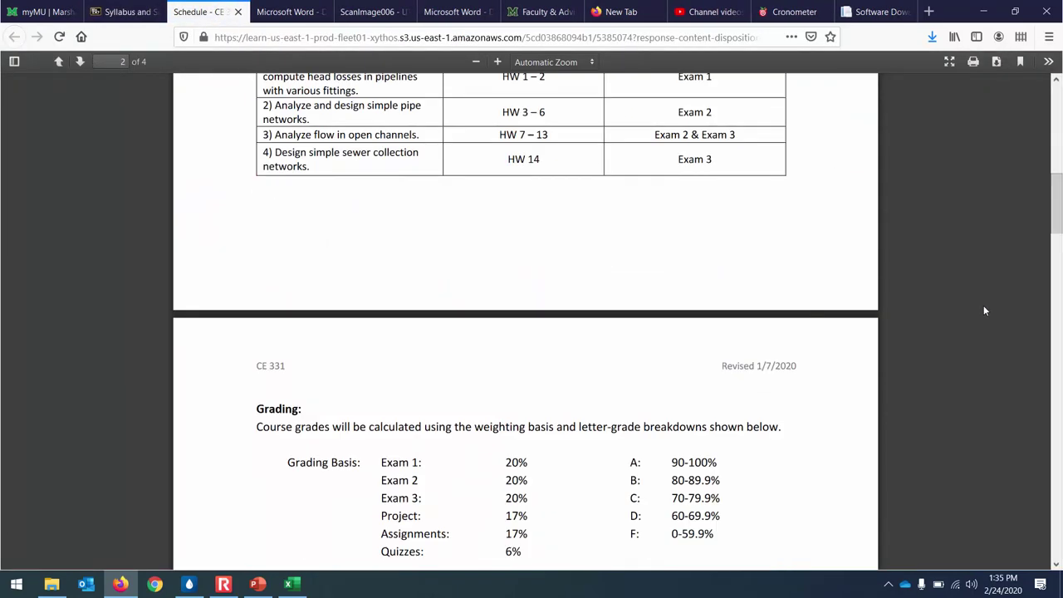
{"action": "scroll", "coordinate": [958, 284], "scroll_direction": "down", "scroll_amount": 15}
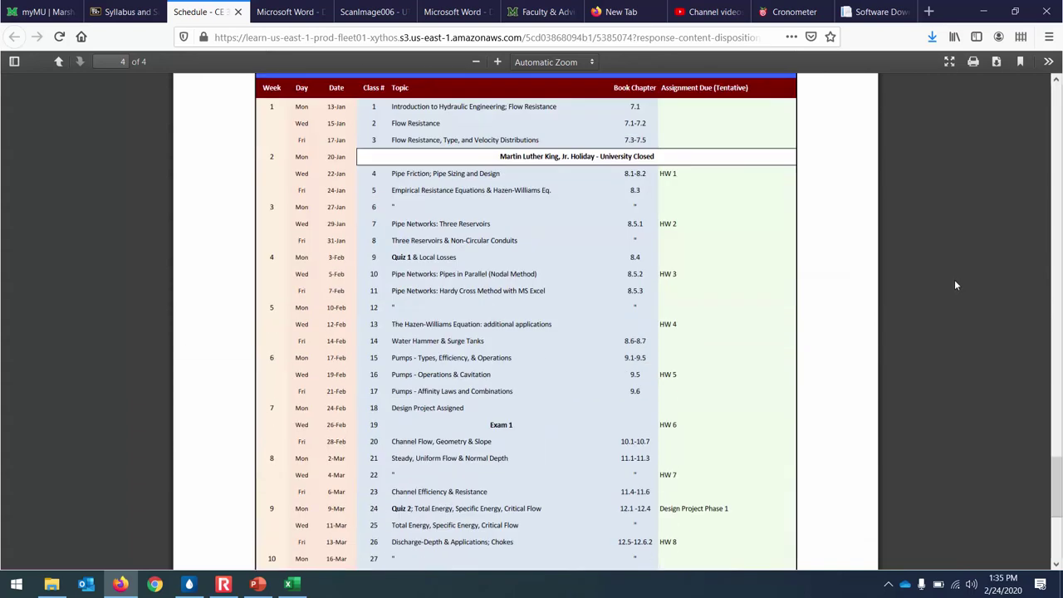
{"action": "scroll", "coordinate": [954, 279], "scroll_direction": "up", "scroll_amount": 3}
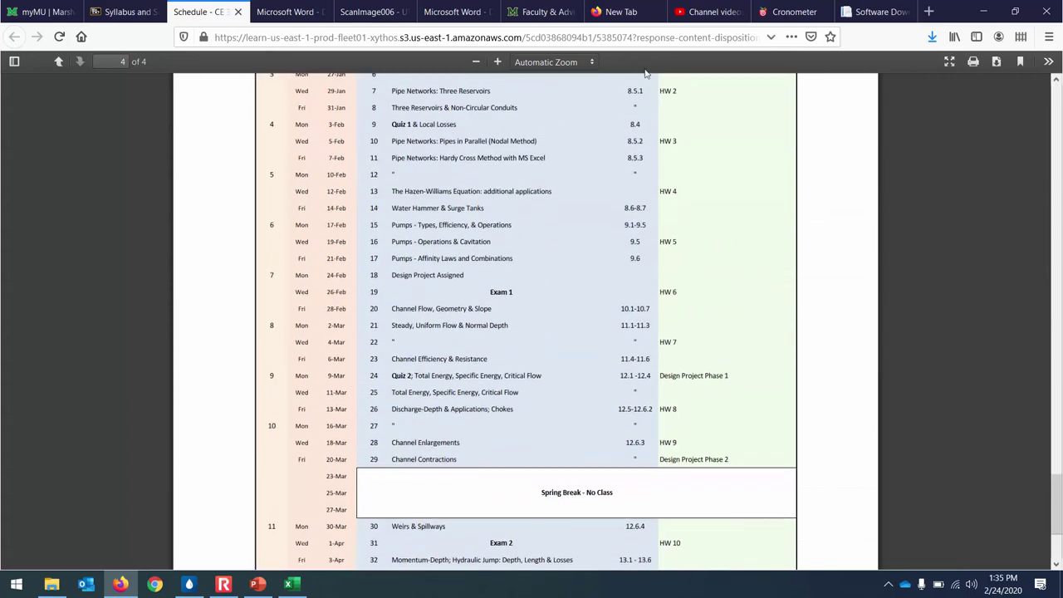
{"action": "left_click", "coordinate": [497, 62]}
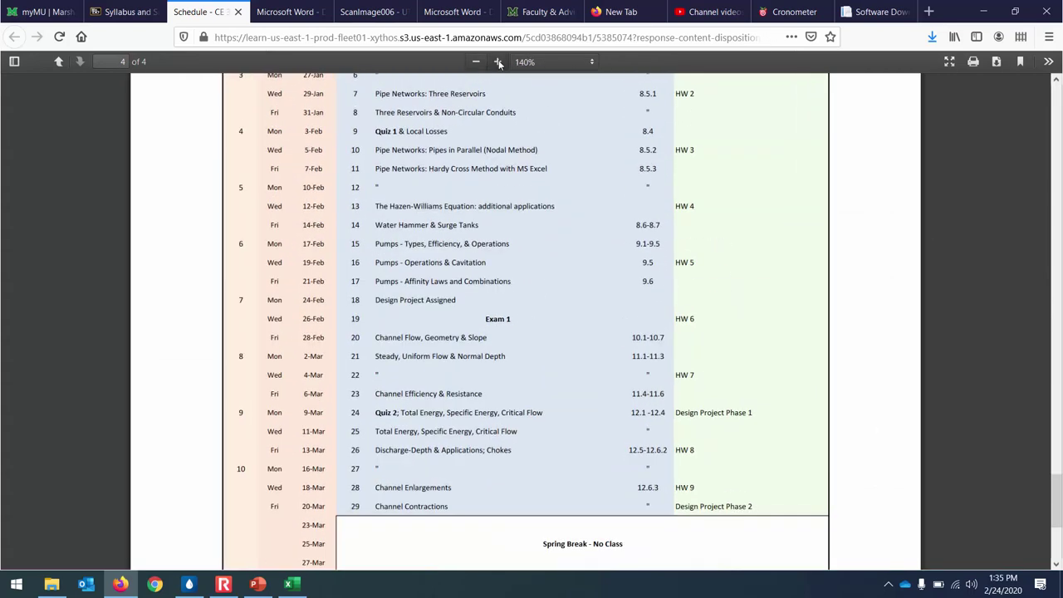
{"action": "left_click", "coordinate": [497, 61]}
{"action": "left_click", "coordinate": [497, 61]}
{"action": "scroll", "coordinate": [947, 268], "scroll_direction": "down", "scroll_amount": 6}
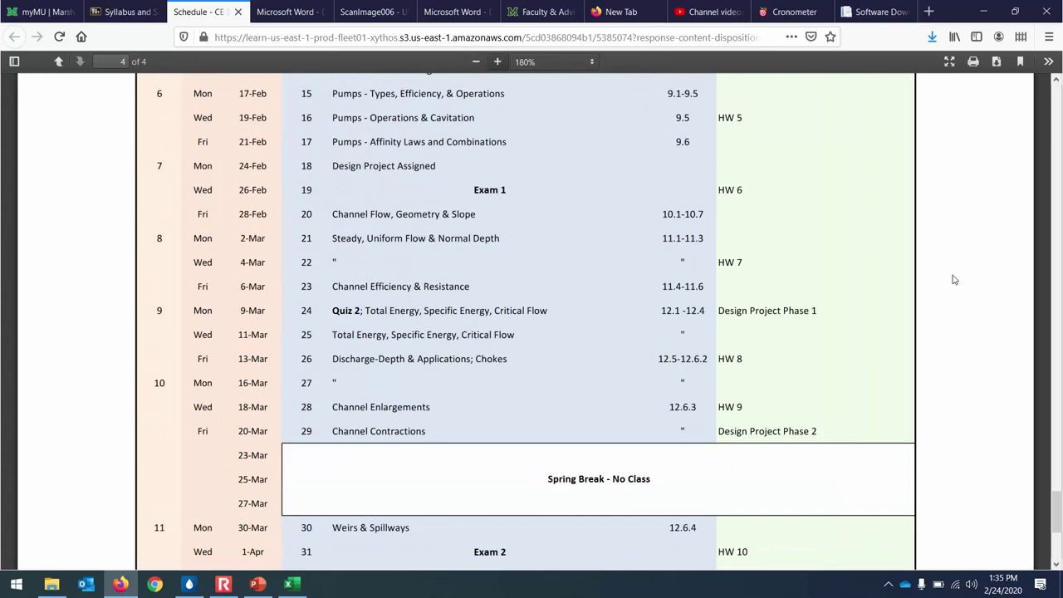
{"action": "scroll", "coordinate": [764, 343], "scroll_direction": "up", "scroll_amount": 5}
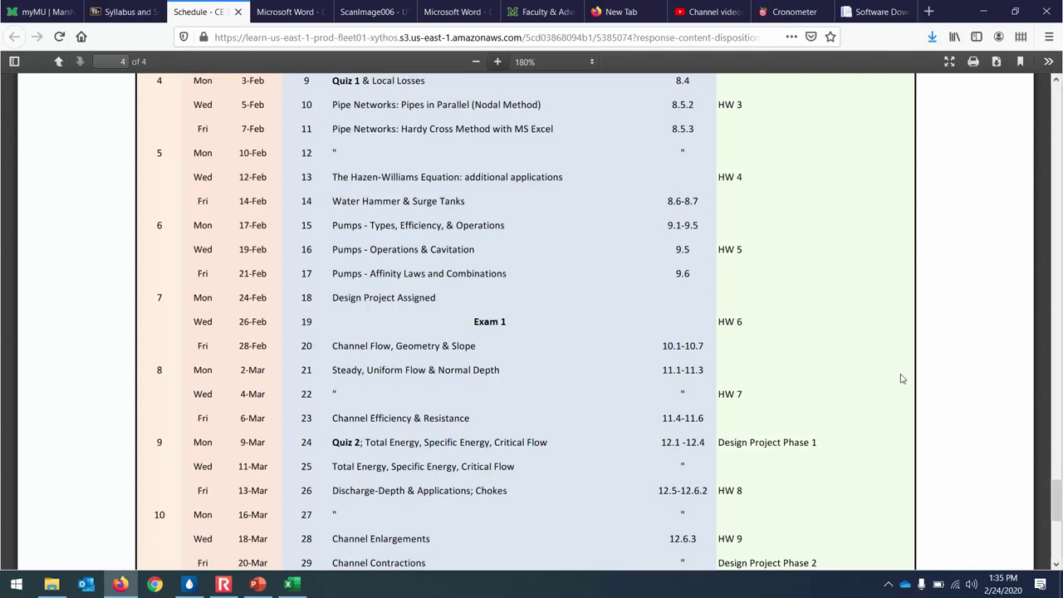
{"action": "scroll", "coordinate": [902, 375], "scroll_direction": "down", "scroll_amount": 5}
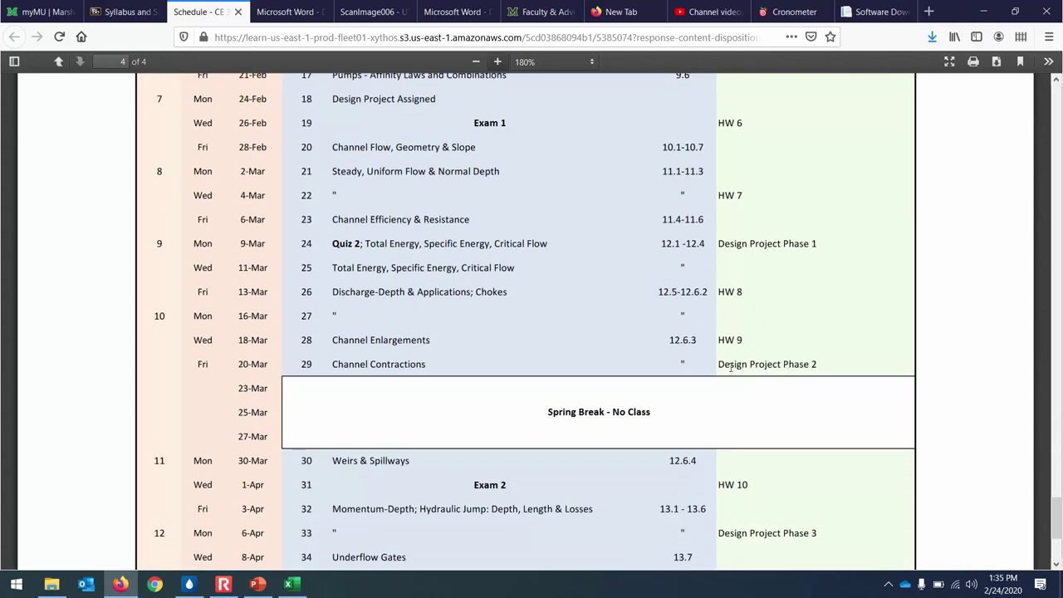
{"action": "scroll", "coordinate": [787, 358], "scroll_direction": "down", "scroll_amount": 2}
{"action": "scroll", "coordinate": [787, 359], "scroll_direction": "down", "scroll_amount": 3}
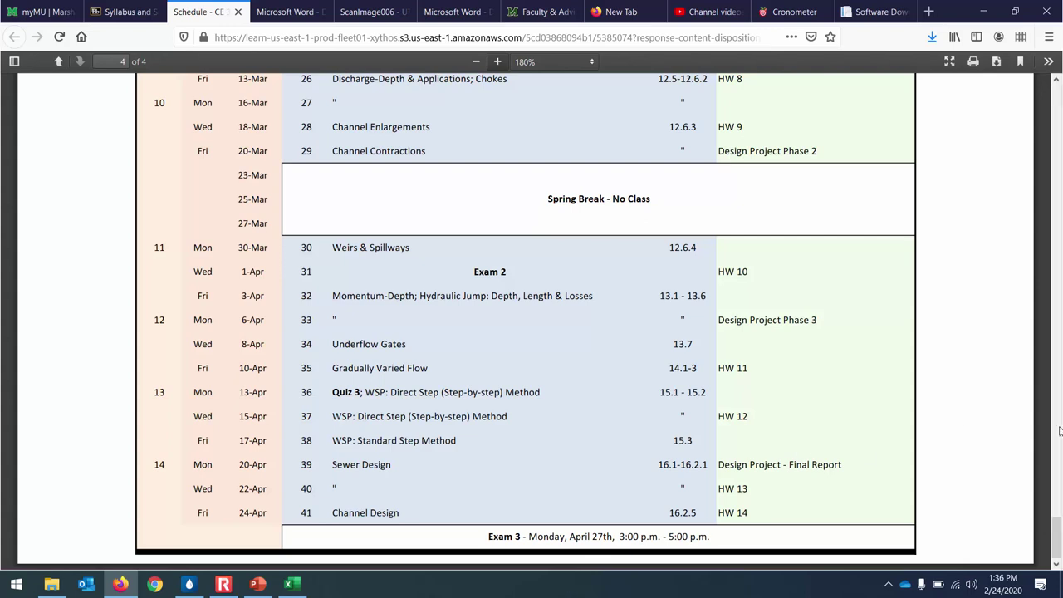
{"action": "left_click_drag", "start_coordinate": [1059, 523], "coordinate": [1059, 480]}
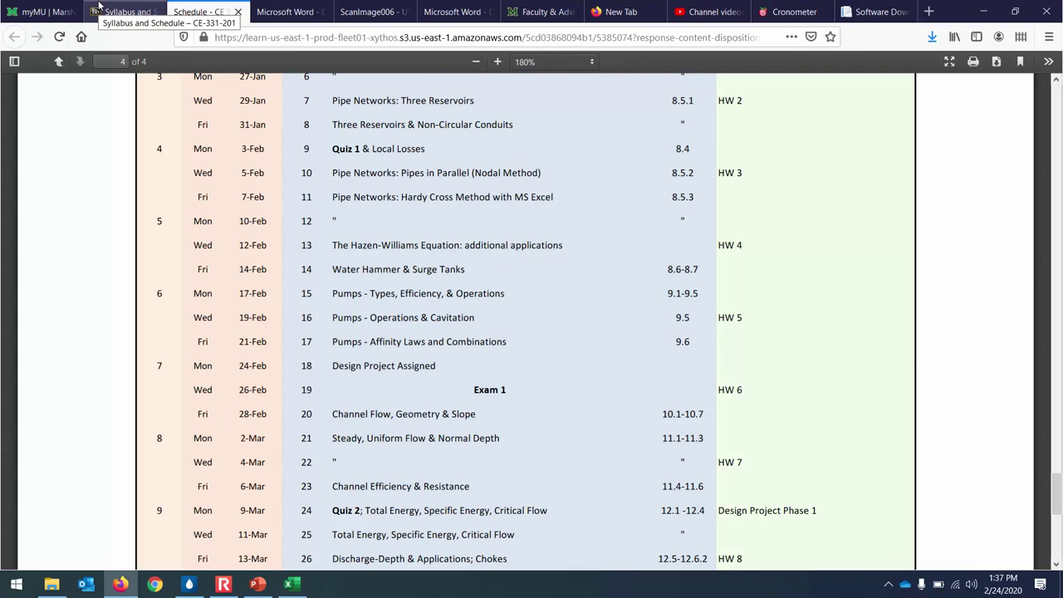
Return to the Project folder in the course content and look over the submission items for the project phases and Final Report.
{"action": "left_click", "coordinate": [99, 6]}
{"action": "left_click", "coordinate": [14, 37]}
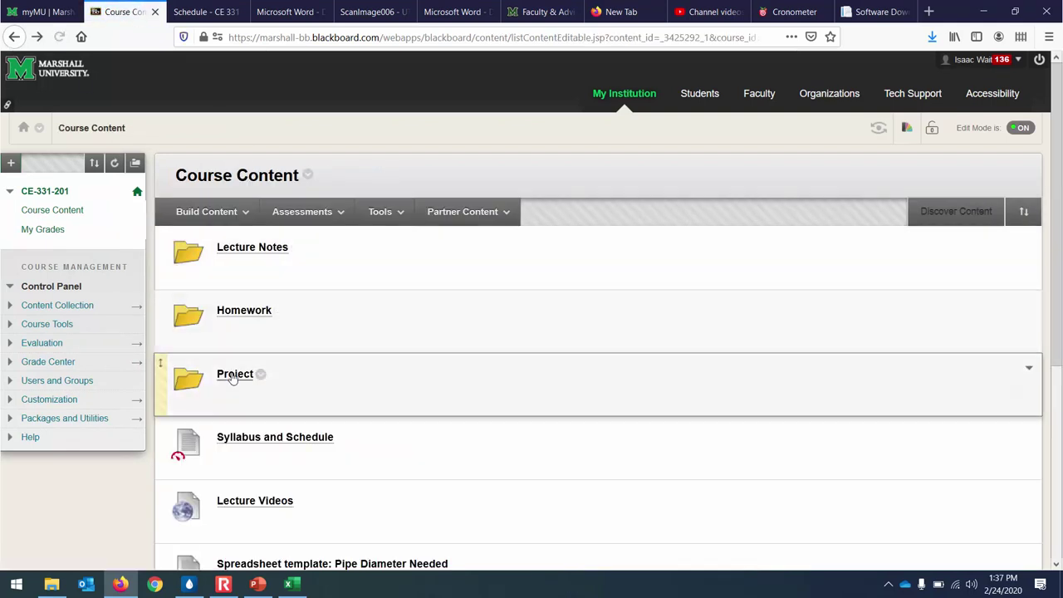
{"action": "left_click", "coordinate": [234, 375]}
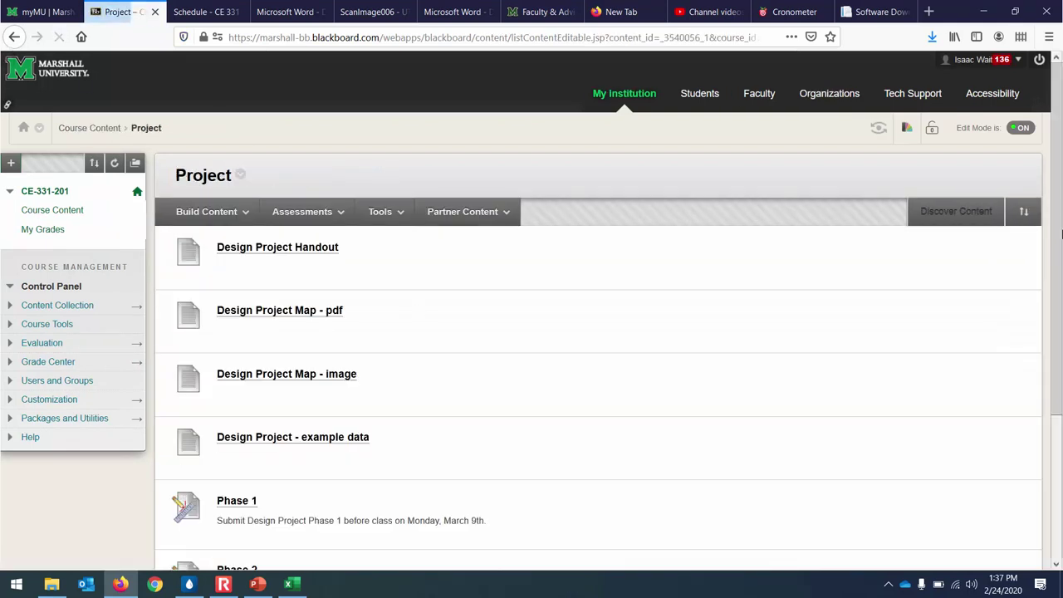
{"action": "scroll", "coordinate": [416, 271], "scroll_direction": "down", "scroll_amount": 3}
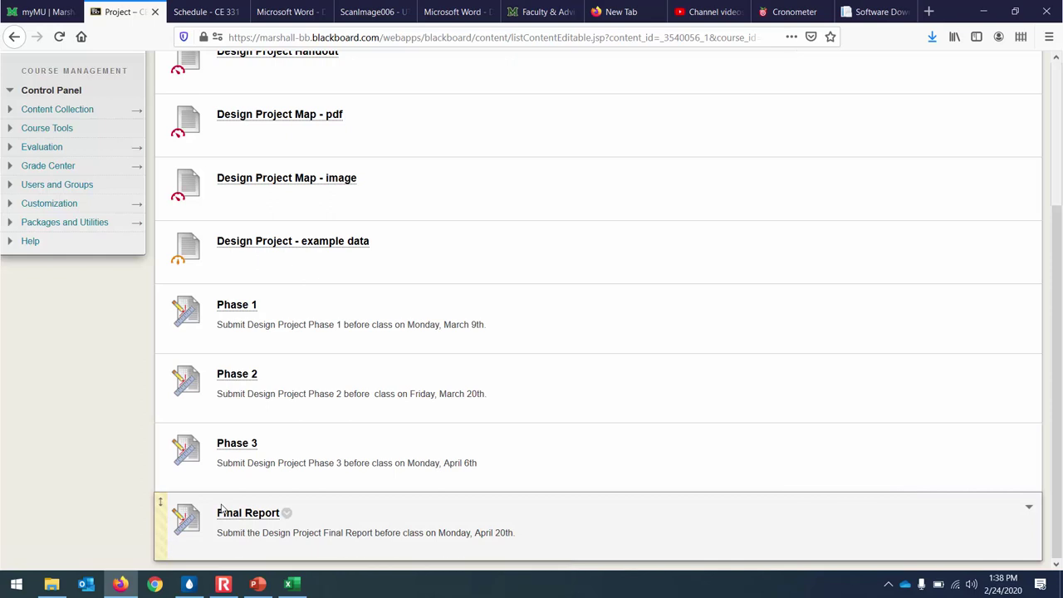
Switch to the CE 331 PowerPoint presentation and view the WaterGEMS Example slide in full-screen slide show.
{"action": "scroll", "coordinate": [244, 383], "scroll_direction": "up", "scroll_amount": 3}
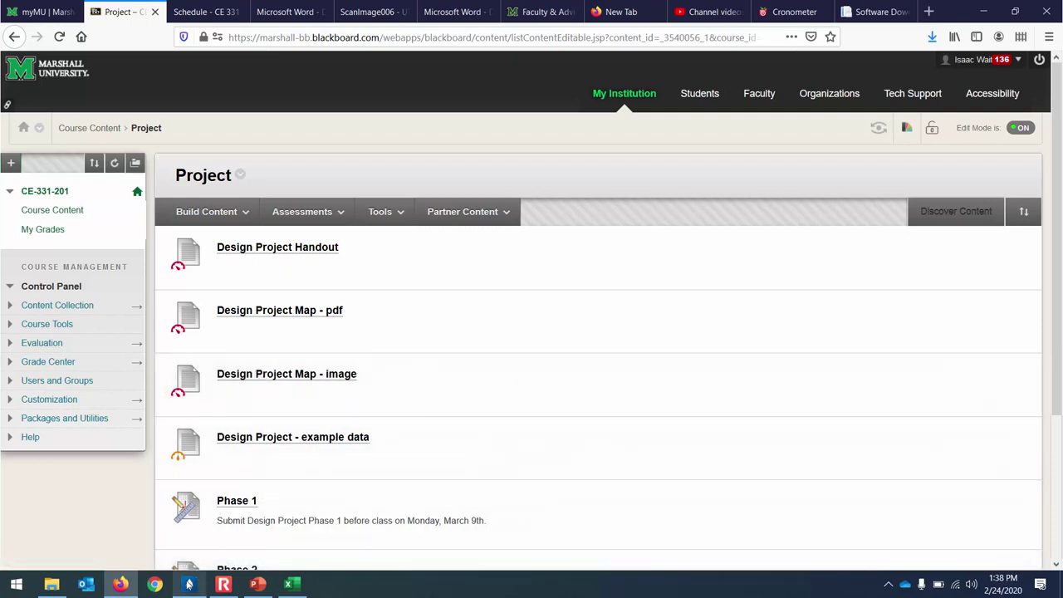
{"action": "left_click", "coordinate": [189, 583]}
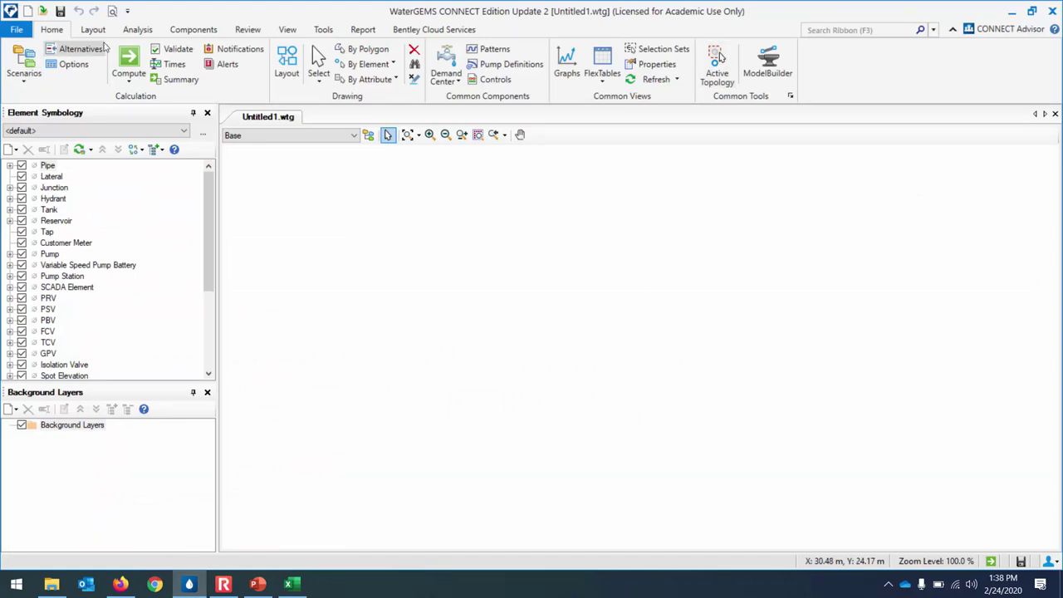
{"action": "left_click", "coordinate": [259, 584]}
{"action": "scroll", "coordinate": [125, 343], "scroll_direction": "down", "scroll_amount": 1}
{"action": "left_click", "coordinate": [125, 427]}
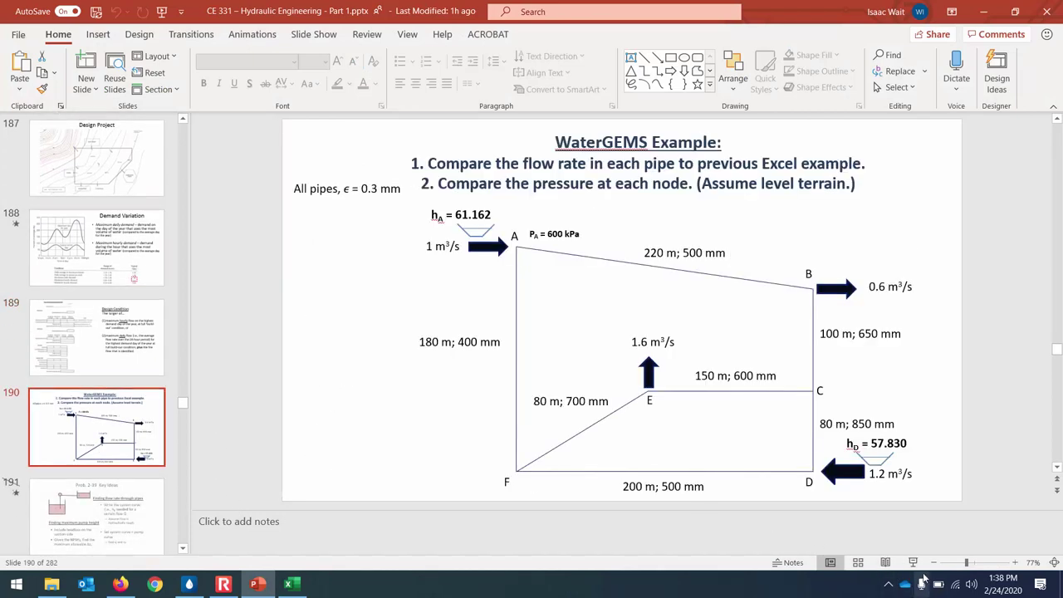
{"action": "left_click", "coordinate": [912, 563]}
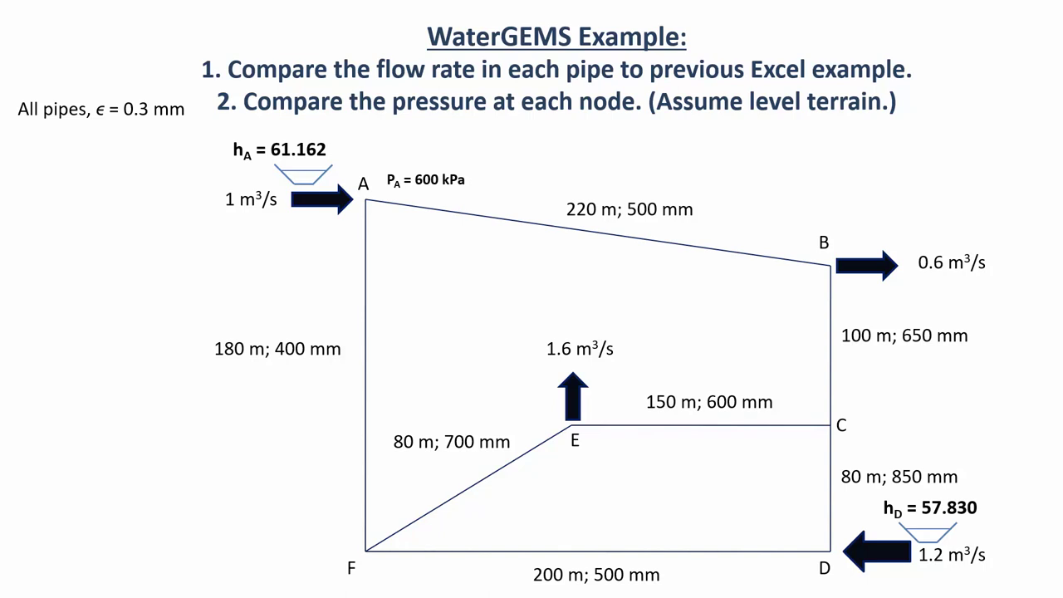
{"action": "key", "text": "Escape"}
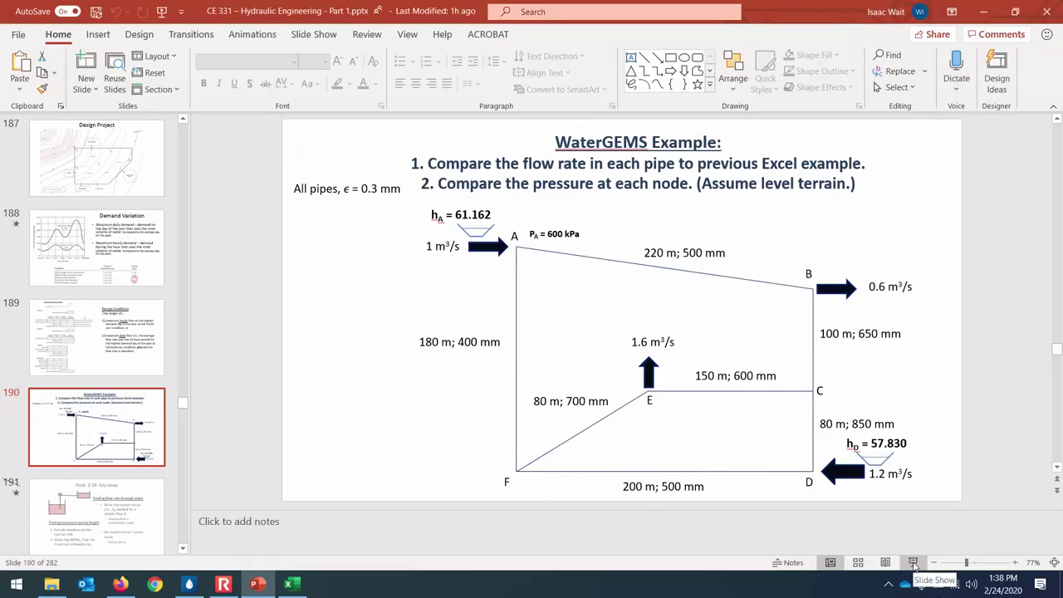
Switch to the Hardy Cross workbook in Excel and examine the junction heads and pressures on the Example 2 - Solution sheet.
{"action": "left_click", "coordinate": [290, 584]}
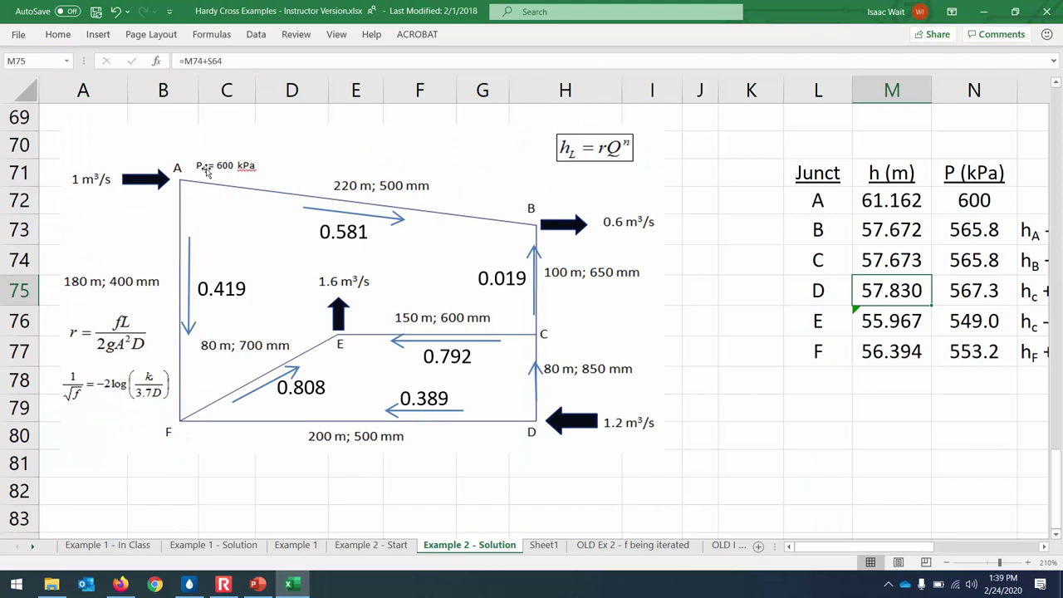
{"action": "left_click_drag", "start_coordinate": [864, 546], "coordinate": [885, 546]}
{"action": "left_click_drag", "start_coordinate": [816, 198], "coordinate": [868, 375]}
{"action": "left_click_drag", "start_coordinate": [882, 546], "coordinate": [861, 546]}
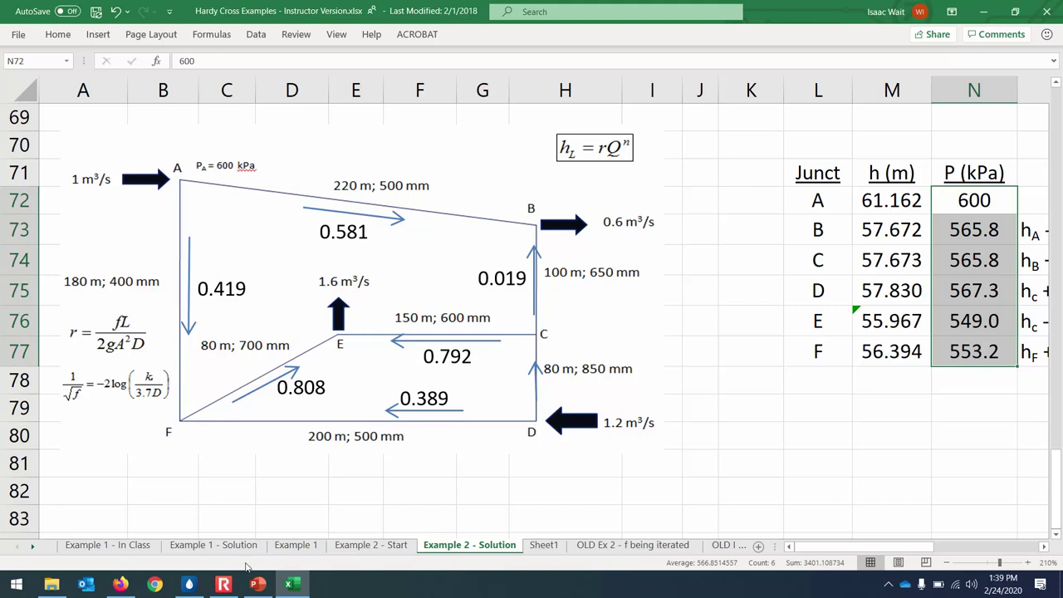
Return to PowerPoint and present the WaterGEMS Example slide with the pipe network data in full-screen slide show.
{"action": "mouse_move", "coordinate": [215, 586]}
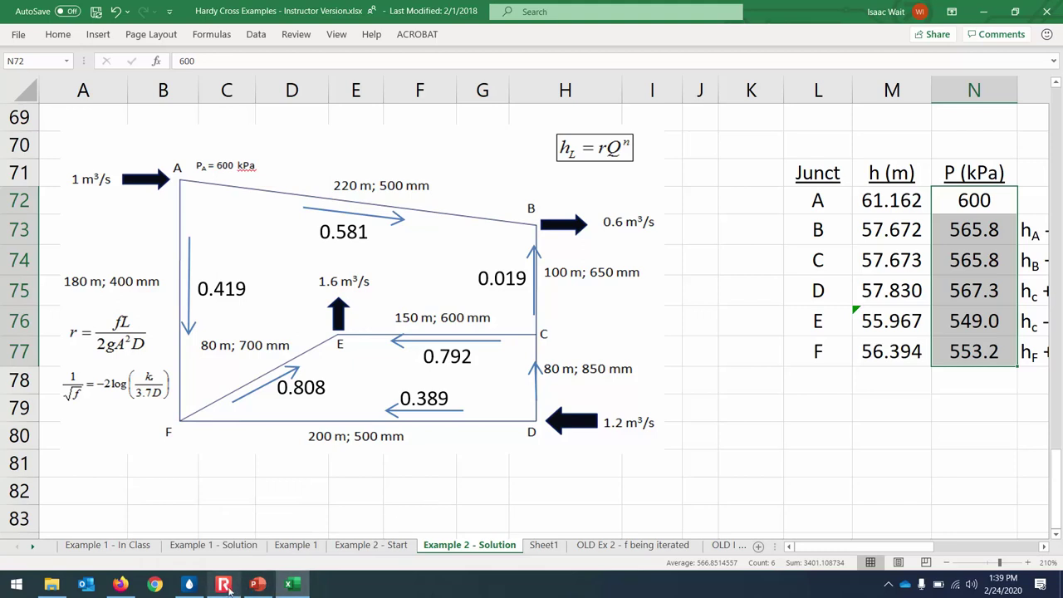
{"action": "left_click", "coordinate": [257, 584]}
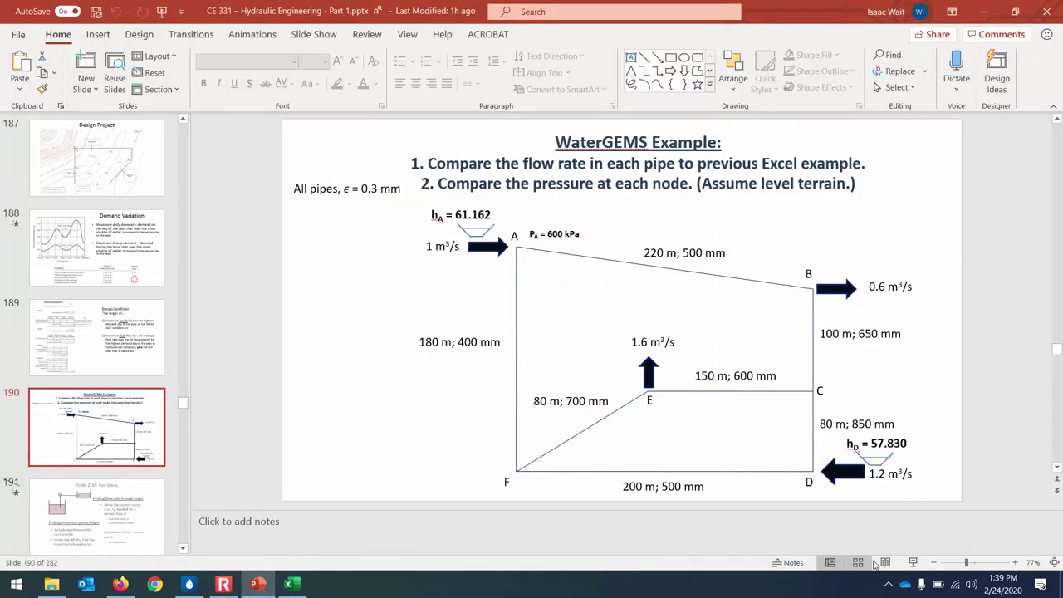
{"action": "left_click", "coordinate": [912, 563]}
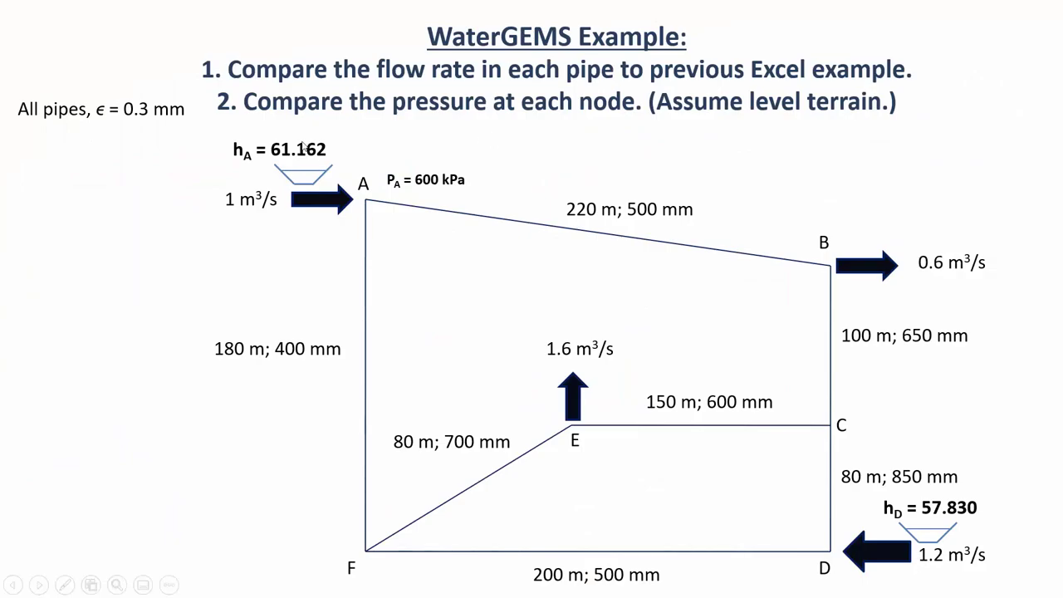